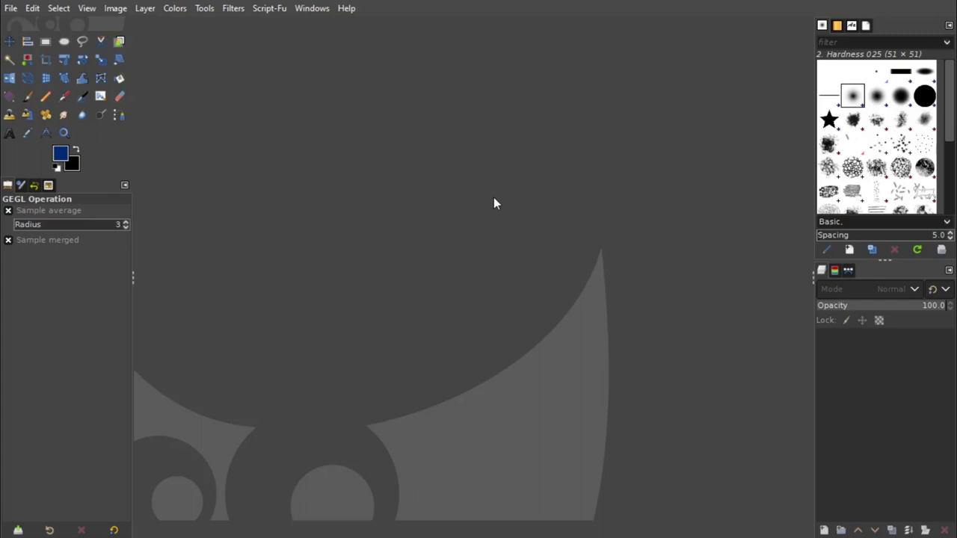
View the About GIMP dialog to confirm version 2.10.28, then close it.
{"action": "left_click", "coordinate": [346, 9]}
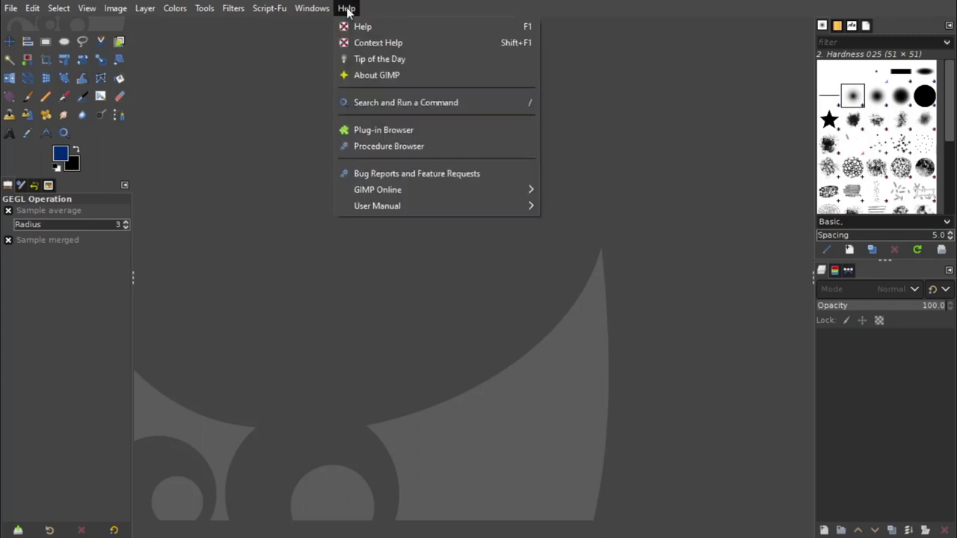
{"action": "left_click", "coordinate": [381, 76]}
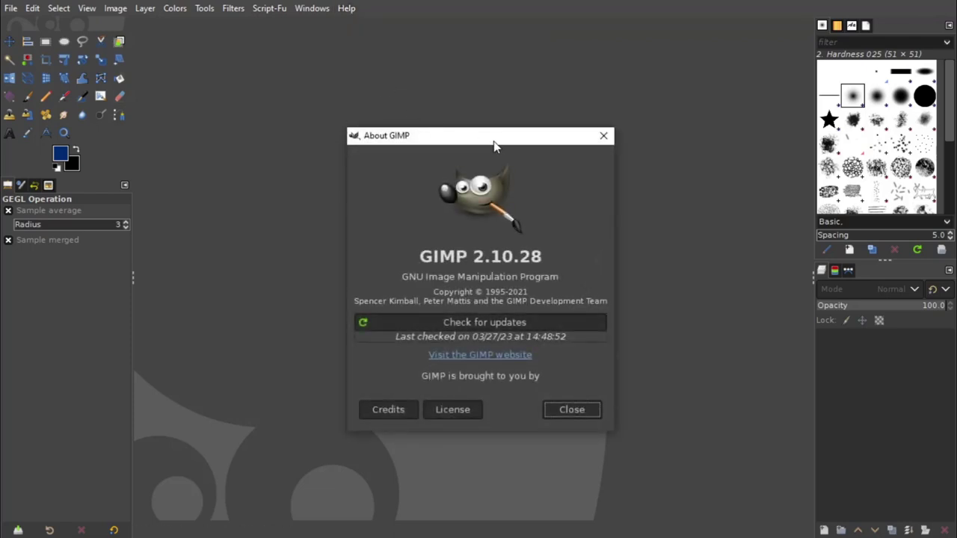
{"action": "left_click_drag", "start_coordinate": [494, 146], "coordinate": [484, 108]}
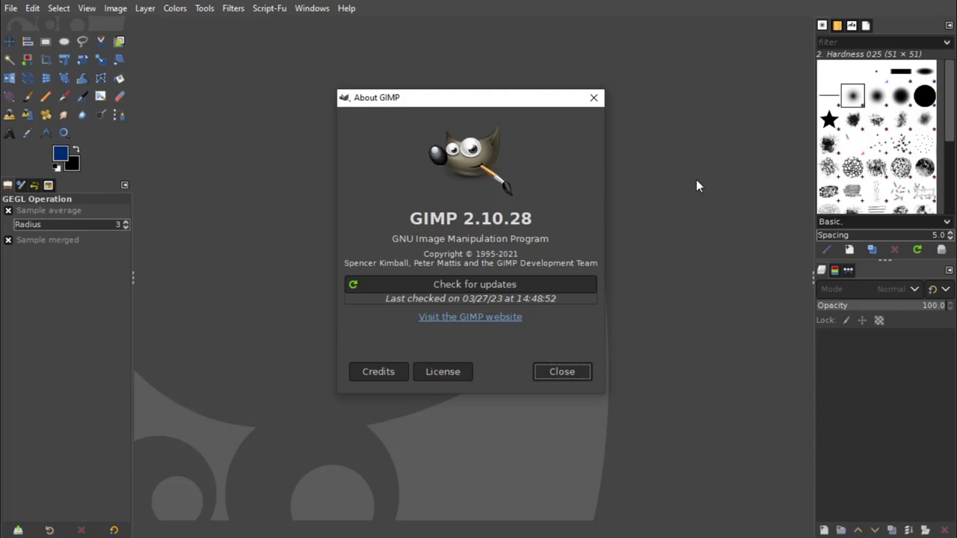
{"action": "left_click", "coordinate": [568, 372]}
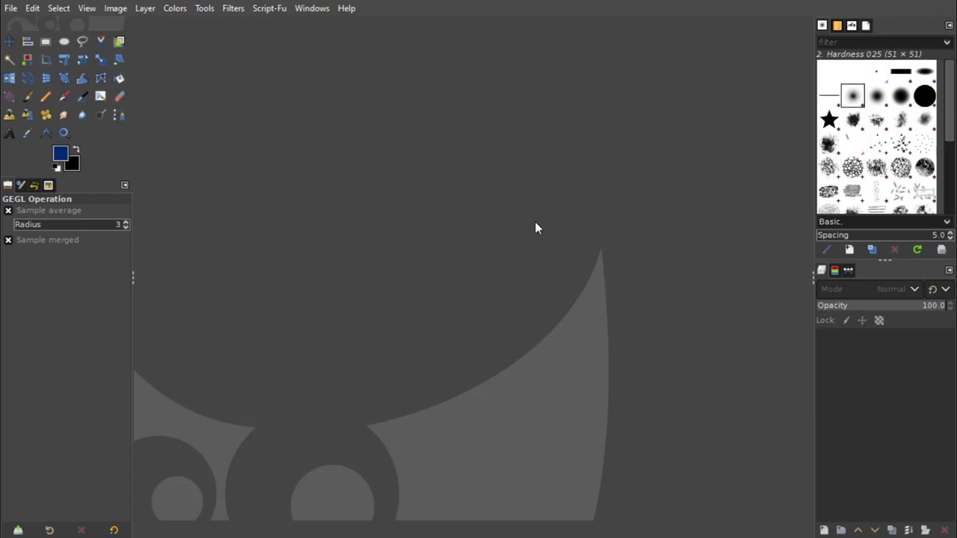
Open Preferences, move and enlarge the dialog, and go to the Icon Theme page.
{"action": "left_click", "coordinate": [33, 9]}
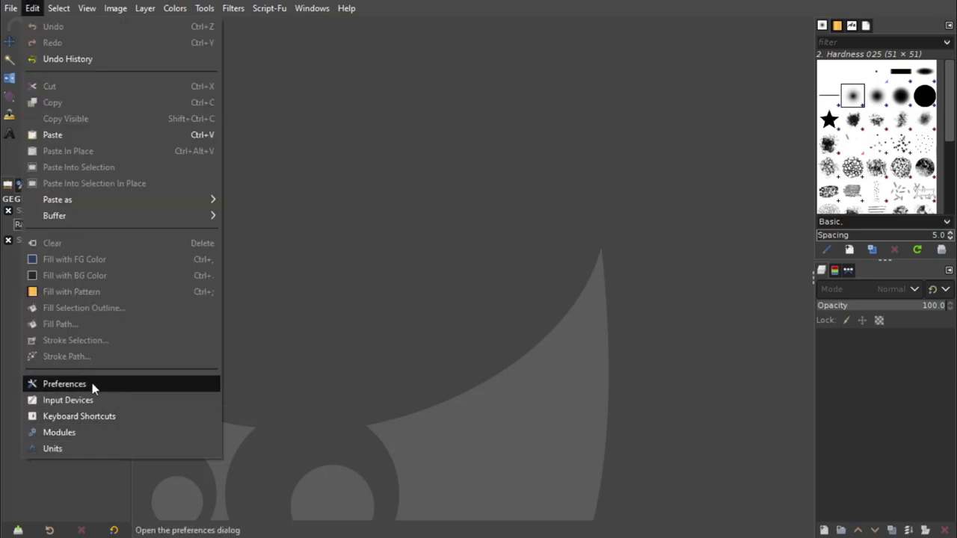
{"action": "left_click", "coordinate": [135, 386]}
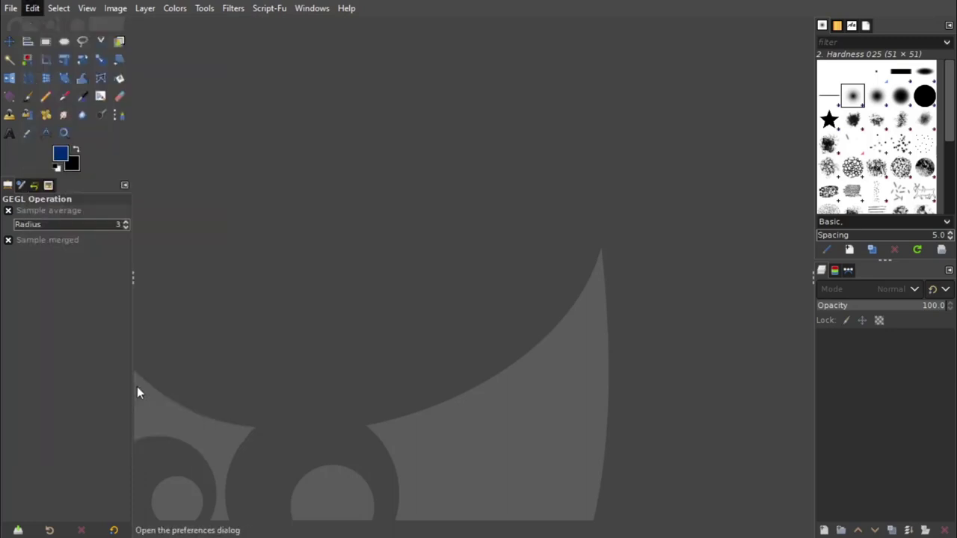
{"action": "mouse_move", "coordinate": [428, 102]}
{"action": "left_mouse_down"}
{"action": "mouse_move", "coordinate": [438, 90]}
{"action": "mouse_move", "coordinate": [433, 63]}
{"action": "left_mouse_up"}
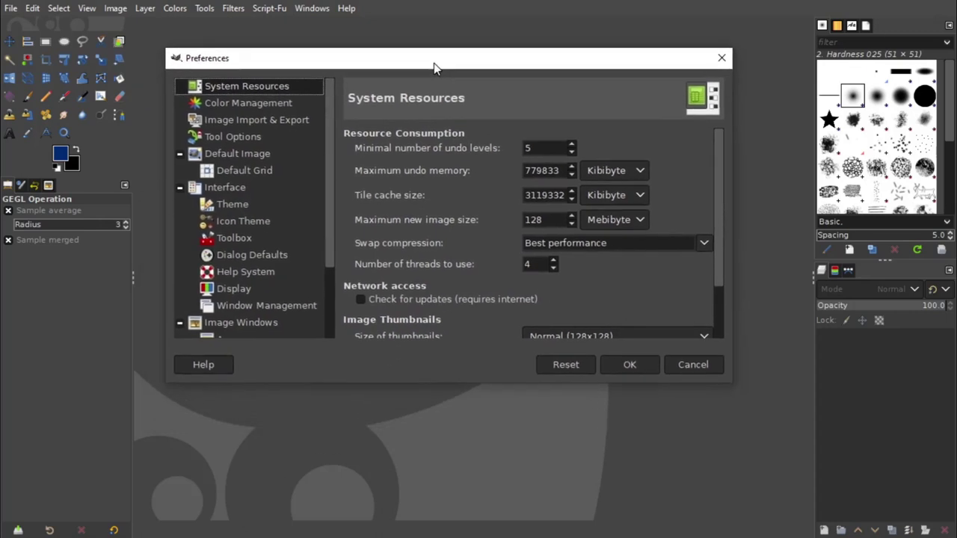
{"action": "left_click_drag", "start_coordinate": [732, 384], "coordinate": [782, 483]}
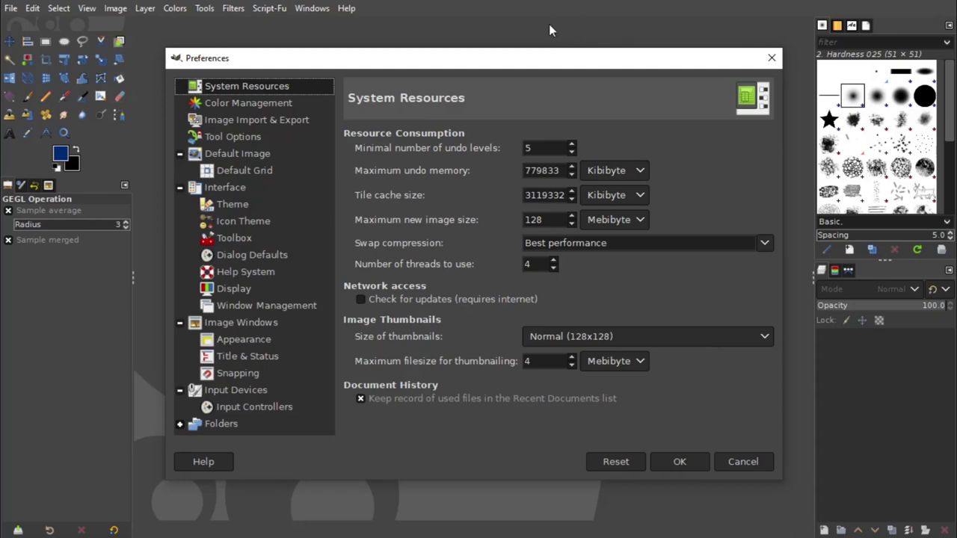
{"action": "left_click", "coordinate": [263, 222]}
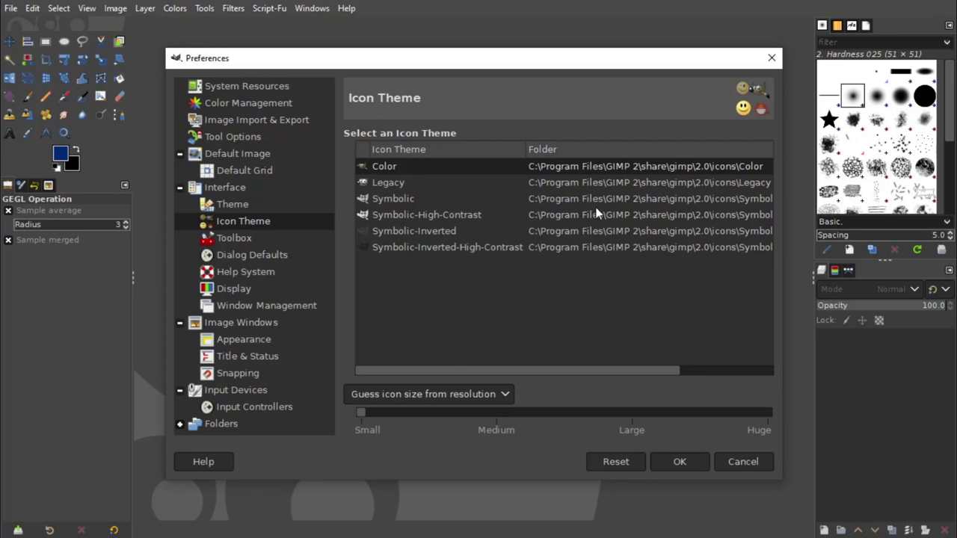
Choose the Symbolic icon theme, then go to the Toolbox preferences page.
{"action": "left_click", "coordinate": [407, 199]}
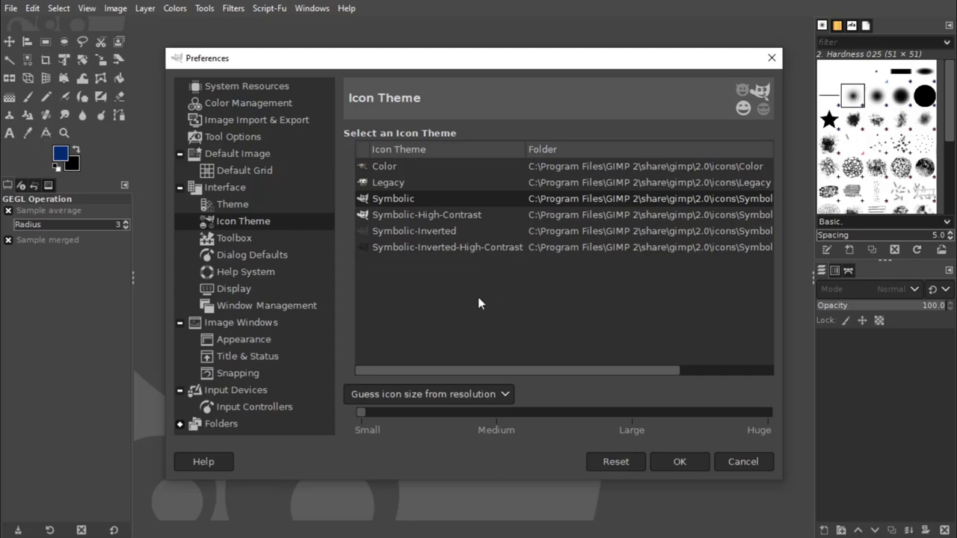
{"action": "left_click", "coordinate": [238, 239]}
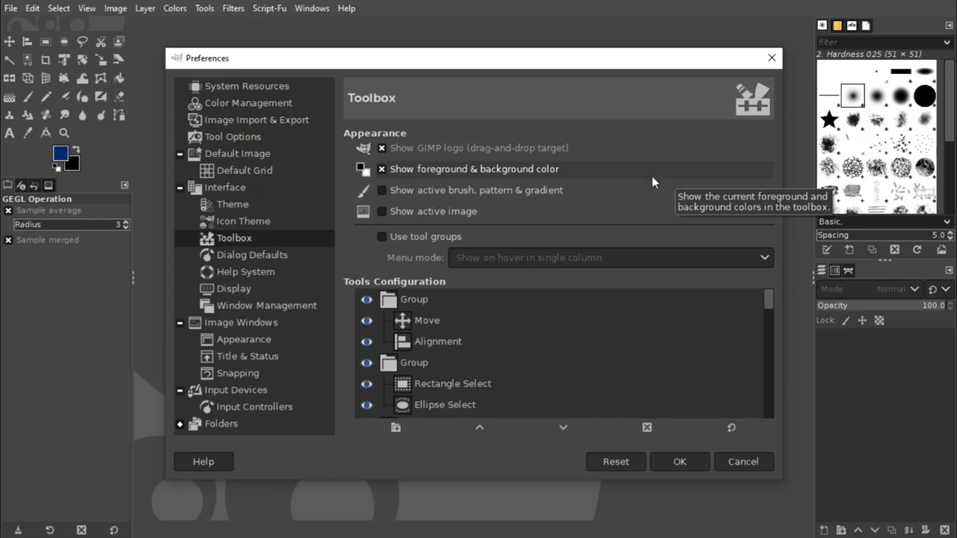
Enable Use tool groups, then go to the Image Windows Appearance page.
{"action": "left_click", "coordinate": [389, 237]}
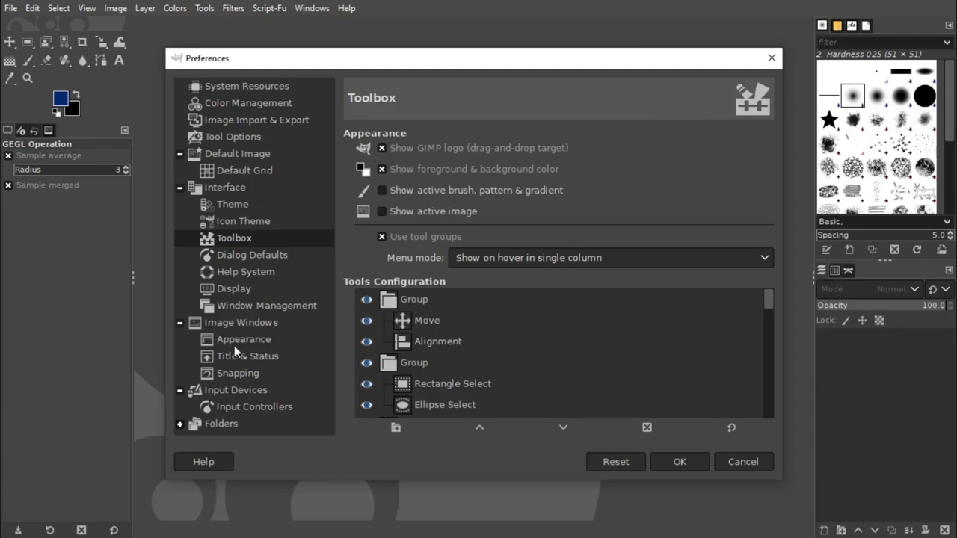
{"action": "left_click", "coordinate": [260, 340]}
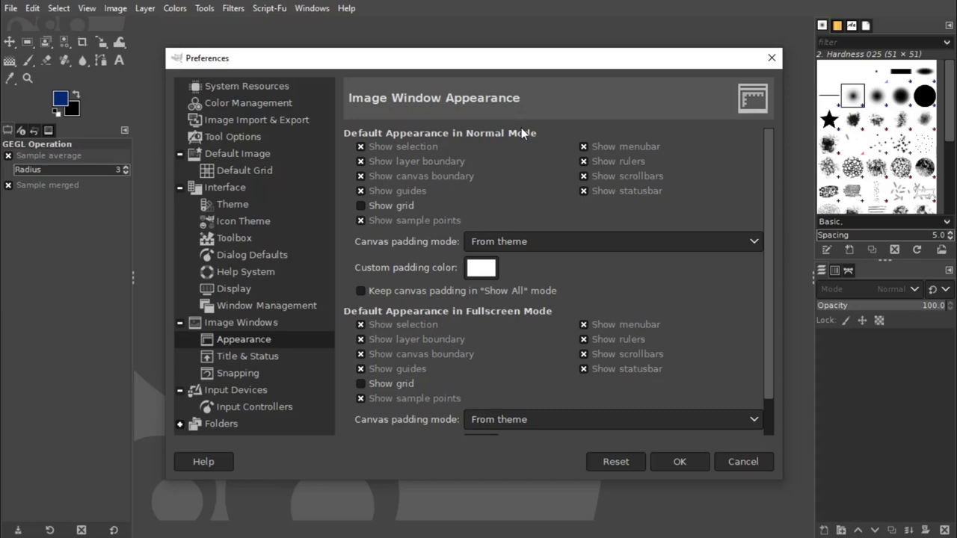
Turn off layer and canvas boundaries for Normal and Fullscreen modes and confirm with OK.
{"action": "left_click", "coordinate": [361, 162]}
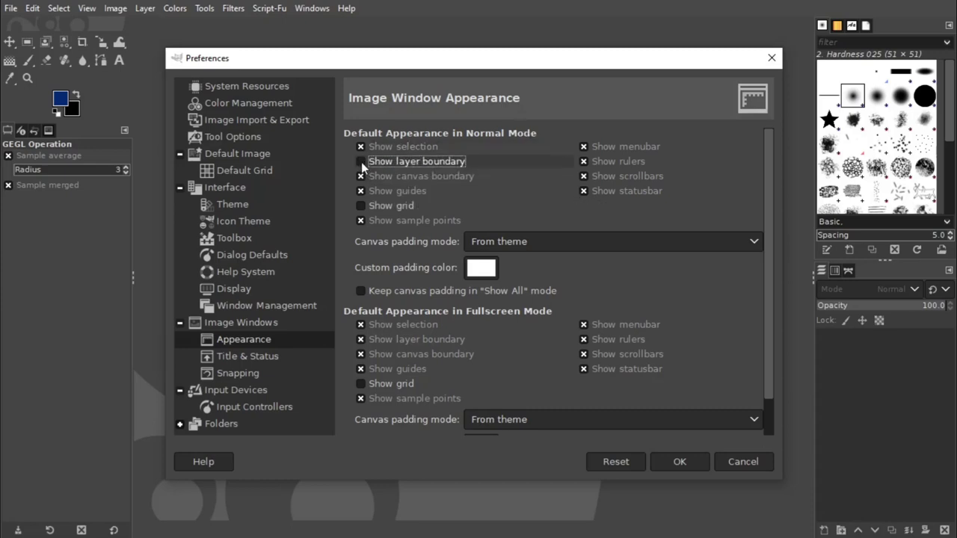
{"action": "left_click", "coordinate": [361, 176]}
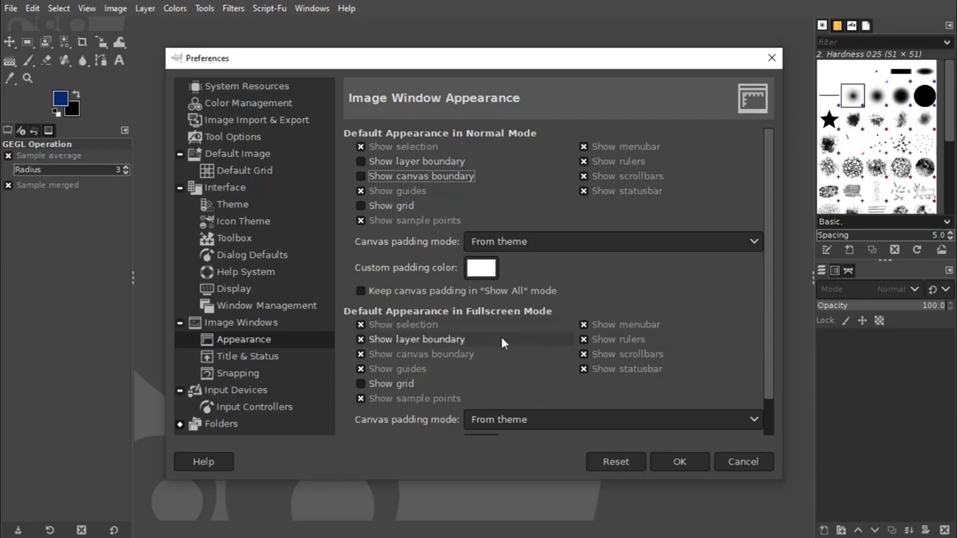
{"action": "left_click", "coordinate": [386, 341]}
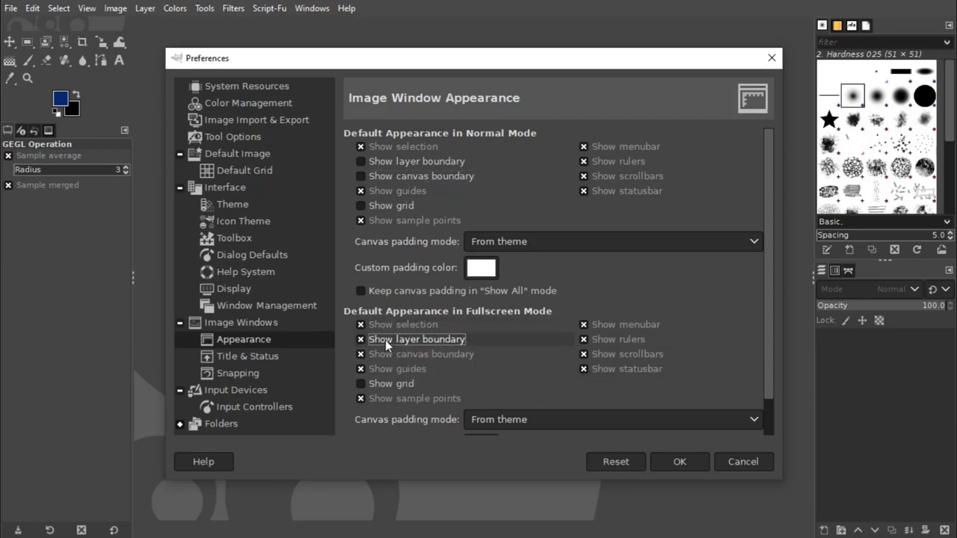
{"action": "left_click", "coordinate": [386, 355]}
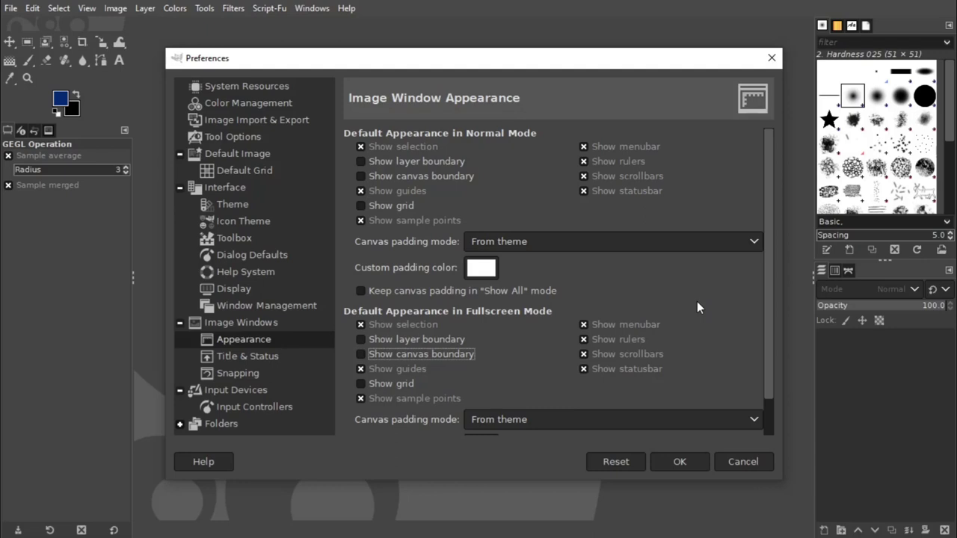
{"action": "left_click", "coordinate": [681, 462]}
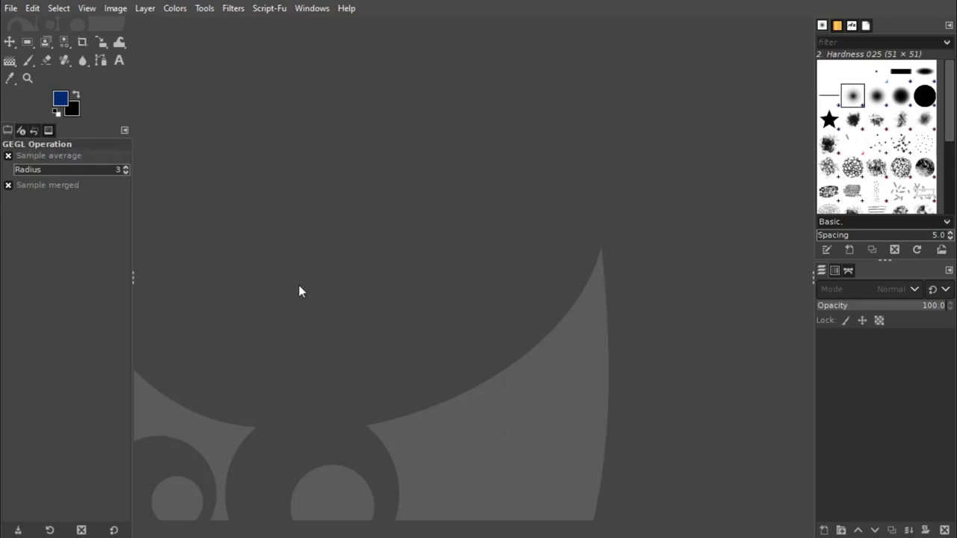
Detach Tool Options into a floating window and move it toward the workspace centre.
{"action": "left_click", "coordinate": [9, 133]}
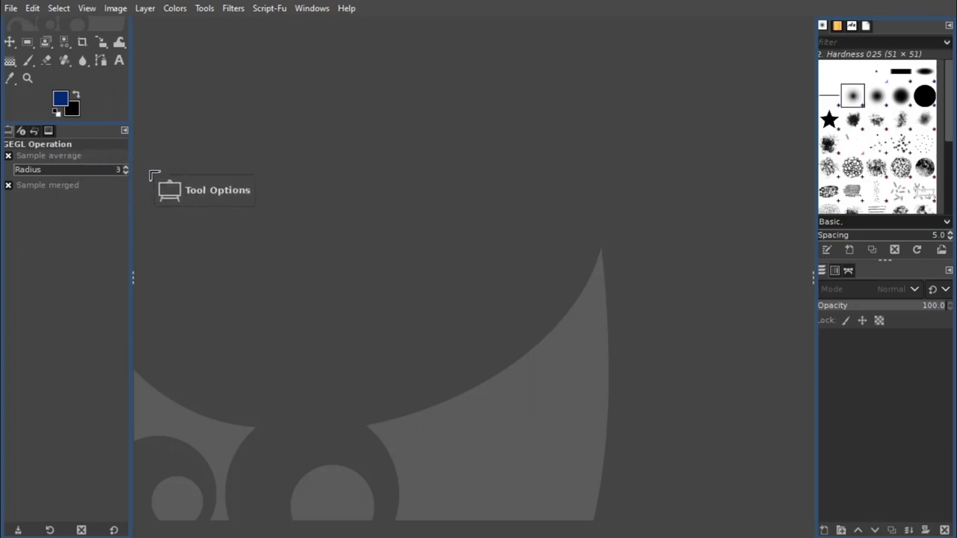
{"action": "left_click_drag", "start_coordinate": [58, 149], "coordinate": [379, 171]}
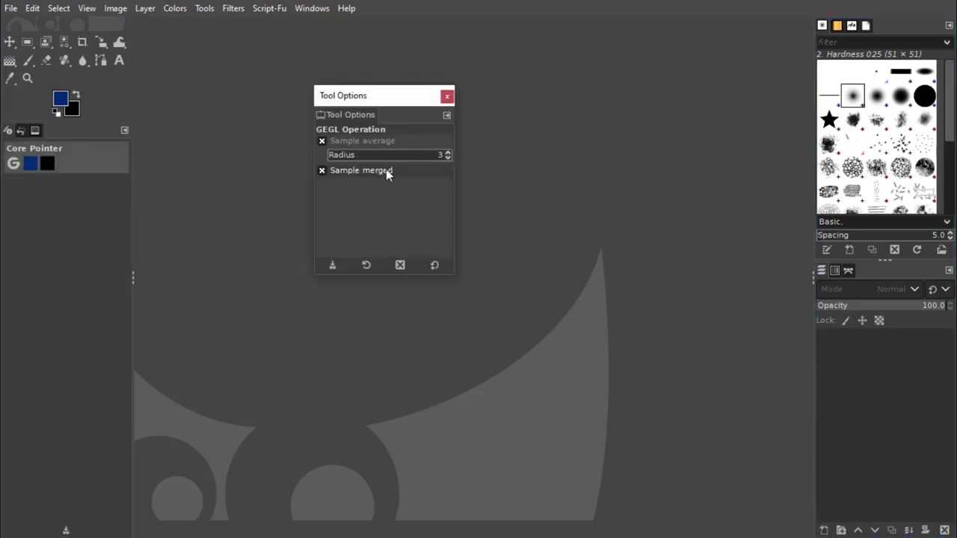
{"action": "mouse_move", "coordinate": [387, 104]}
{"action": "left_mouse_down"}
{"action": "mouse_move", "coordinate": [447, 109]}
{"action": "mouse_move", "coordinate": [342, 95]}
{"action": "left_mouse_up"}
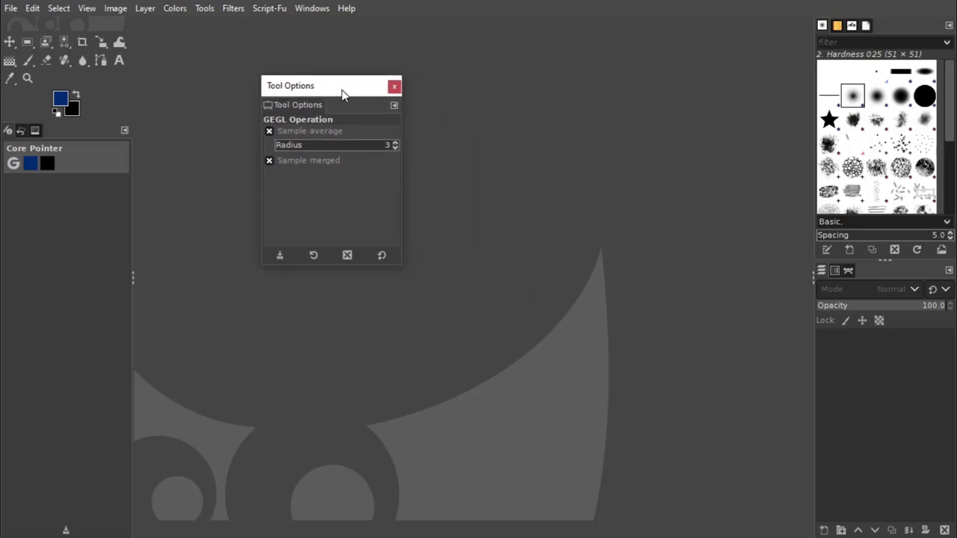
{"action": "mouse_move", "coordinate": [341, 94]}
{"action": "left_mouse_down"}
{"action": "mouse_move", "coordinate": [424, 142]}
{"action": "mouse_move", "coordinate": [410, 141]}
{"action": "mouse_move", "coordinate": [555, 146]}
{"action": "mouse_move", "coordinate": [439, 160]}
{"action": "mouse_move", "coordinate": [389, 128]}
{"action": "left_mouse_up"}
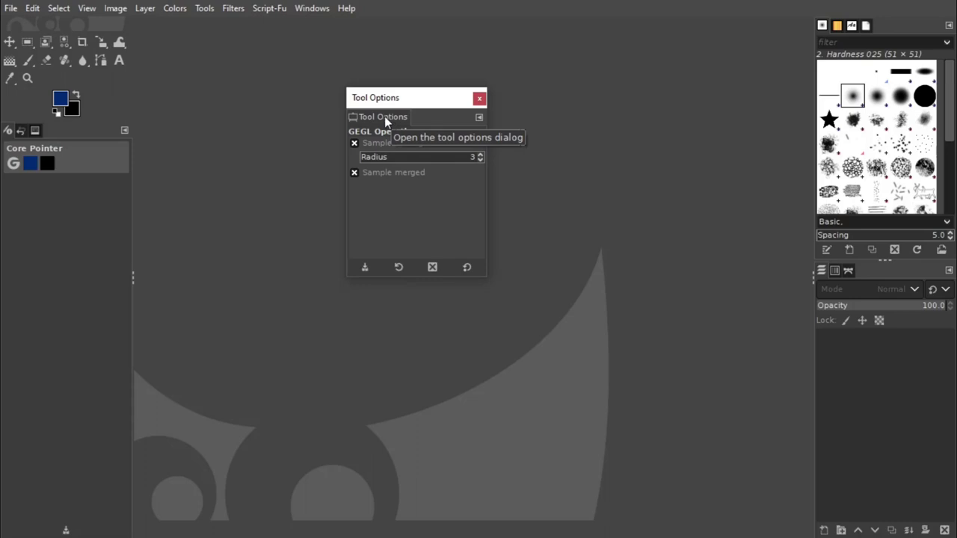
{"action": "left_click", "coordinate": [385, 116]}
Dock Tool Options as a new column beside the right panels and drag Device Status into it.
{"action": "mouse_move", "coordinate": [385, 116]}
{"action": "left_mouse_down"}
{"action": "mouse_move", "coordinate": [599, 160]}
{"action": "mouse_move", "coordinate": [673, 160]}
{"action": "left_mouse_up"}
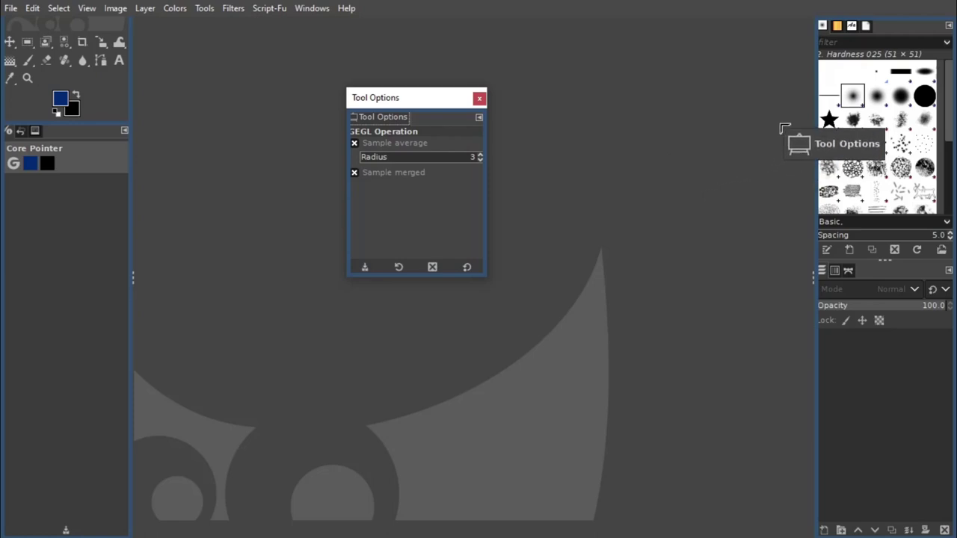
{"action": "mouse_move", "coordinate": [670, 159]}
{"action": "left_mouse_down"}
{"action": "mouse_move", "coordinate": [823, 114]}
{"action": "mouse_move", "coordinate": [819, 98]}
{"action": "left_mouse_up"}
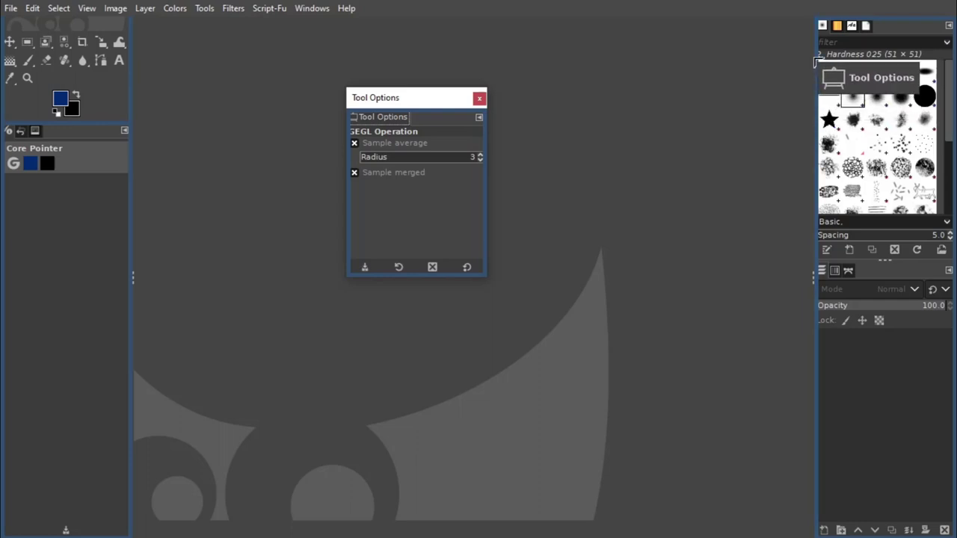
{"action": "mouse_move", "coordinate": [819, 97]}
{"action": "left_mouse_down"}
{"action": "mouse_move", "coordinate": [732, 196]}
{"action": "mouse_move", "coordinate": [727, 241]}
{"action": "mouse_move", "coordinate": [777, 267]}
{"action": "mouse_move", "coordinate": [819, 264]}
{"action": "left_mouse_up"}
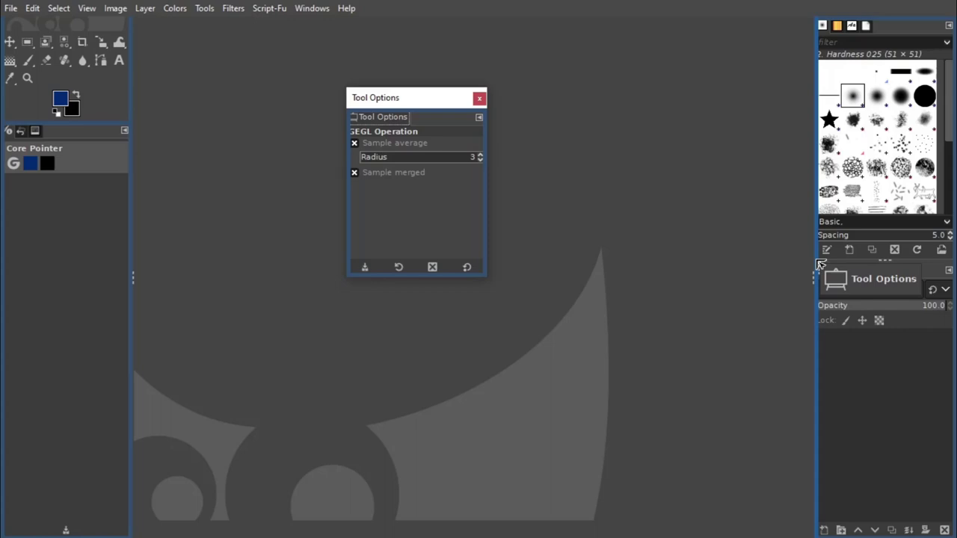
{"action": "mouse_move", "coordinate": [820, 264]}
{"action": "left_mouse_down"}
{"action": "mouse_move", "coordinate": [761, 258]}
{"action": "mouse_move", "coordinate": [819, 262]}
{"action": "mouse_move", "coordinate": [821, 214]}
{"action": "mouse_move", "coordinate": [754, 190]}
{"action": "mouse_move", "coordinate": [717, 245]}
{"action": "mouse_move", "coordinate": [829, 316]}
{"action": "mouse_move", "coordinate": [761, 225]}
{"action": "mouse_move", "coordinate": [764, 188]}
{"action": "mouse_move", "coordinate": [852, 176]}
{"action": "mouse_move", "coordinate": [823, 241]}
{"action": "mouse_move", "coordinate": [792, 213]}
{"action": "mouse_move", "coordinate": [817, 187]}
{"action": "left_mouse_up"}
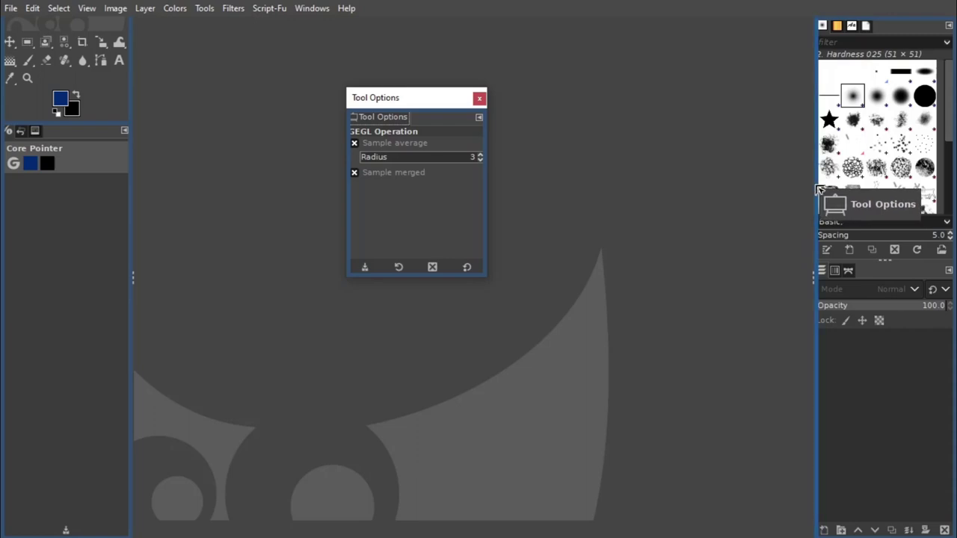
{"action": "left_click_drag", "start_coordinate": [817, 187], "coordinate": [817, 189]}
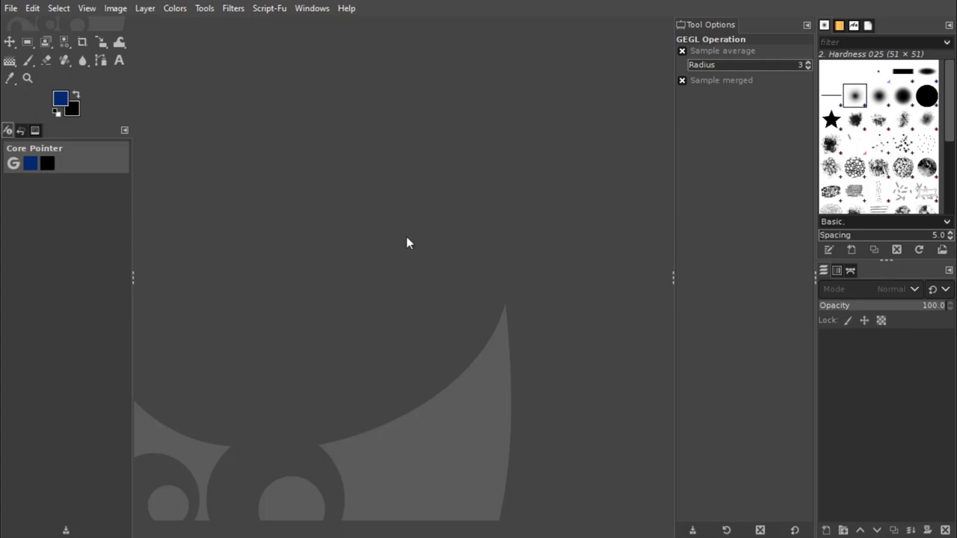
{"action": "mouse_move", "coordinate": [7, 131]}
{"action": "left_mouse_down"}
{"action": "mouse_move", "coordinate": [619, 168]}
{"action": "mouse_move", "coordinate": [731, 31]}
{"action": "mouse_move", "coordinate": [698, 157]}
{"action": "mouse_move", "coordinate": [782, 28]}
{"action": "mouse_move", "coordinate": [737, 67]}
{"action": "mouse_move", "coordinate": [680, 166]}
{"action": "mouse_move", "coordinate": [540, 170]}
{"action": "mouse_move", "coordinate": [697, 154]}
{"action": "mouse_move", "coordinate": [717, 27]}
{"action": "mouse_move", "coordinate": [769, 25]}
{"action": "mouse_move", "coordinate": [716, 29]}
{"action": "mouse_move", "coordinate": [728, 27]}
{"action": "mouse_move", "coordinate": [265, 202]}
{"action": "mouse_move", "coordinate": [22, 152]}
{"action": "mouse_move", "coordinate": [64, 134]}
{"action": "mouse_move", "coordinate": [59, 216]}
{"action": "mouse_move", "coordinate": [796, 92]}
{"action": "mouse_move", "coordinate": [773, 46]}
{"action": "mouse_move", "coordinate": [696, 226]}
{"action": "mouse_move", "coordinate": [726, 231]}
{"action": "mouse_move", "coordinate": [733, 210]}
{"action": "mouse_move", "coordinate": [715, 28]}
{"action": "mouse_move", "coordinate": [735, 26]}
{"action": "left_mouse_up"}
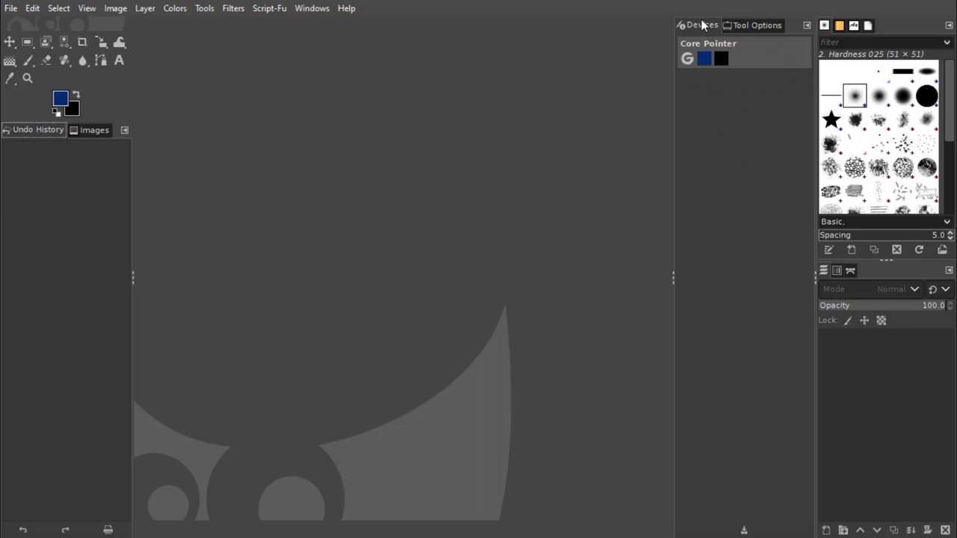
Place Device Status after Tool Options, add Undo History, and check each tab.
{"action": "left_click_drag", "start_coordinate": [701, 27], "coordinate": [790, 30]}
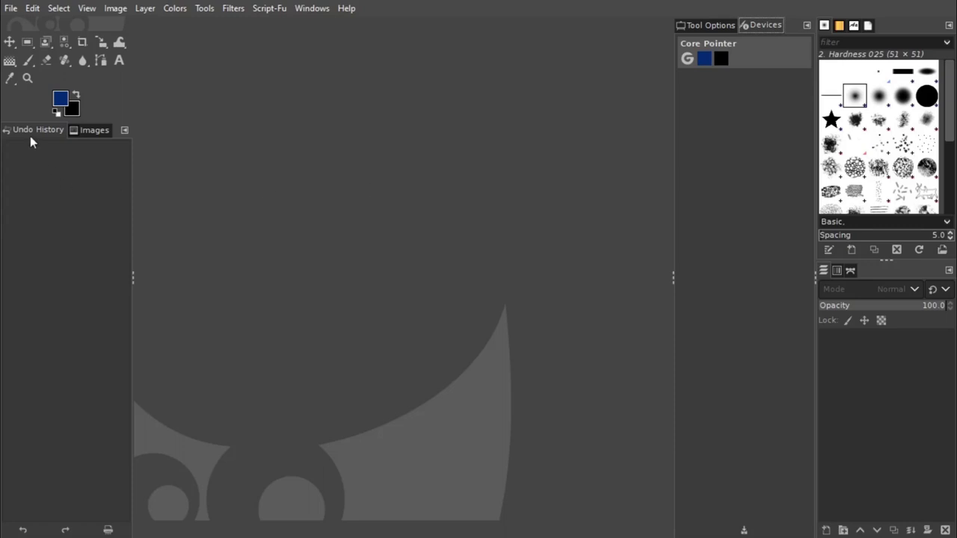
{"action": "mouse_move", "coordinate": [28, 130]}
{"action": "left_mouse_down"}
{"action": "mouse_move", "coordinate": [611, 109]}
{"action": "mouse_move", "coordinate": [788, 26]}
{"action": "left_mouse_up"}
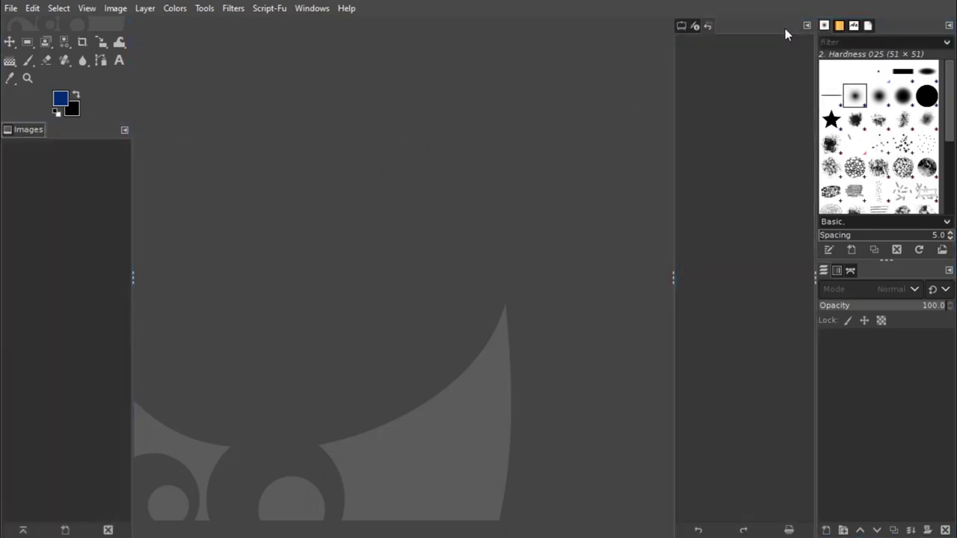
{"action": "left_click", "coordinate": [680, 28]}
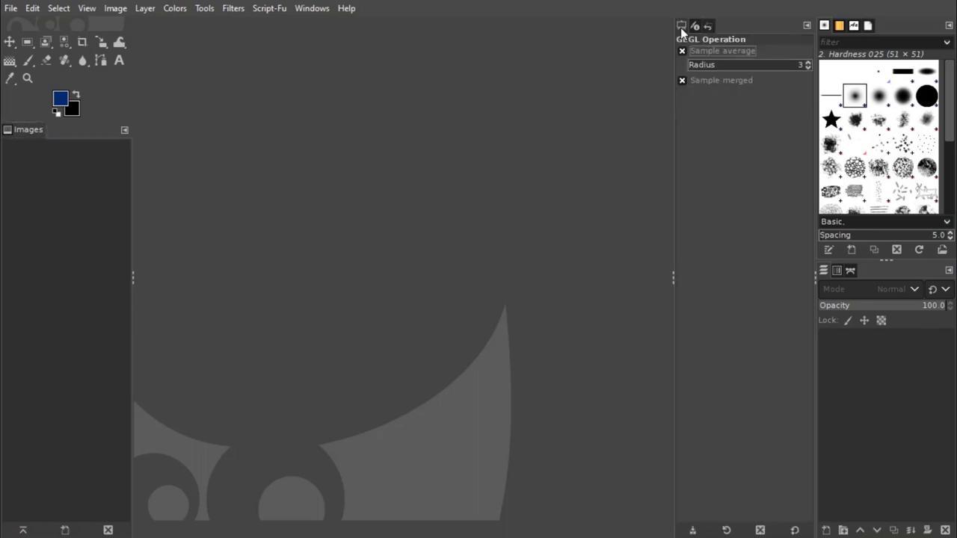
{"action": "left_click", "coordinate": [695, 27]}
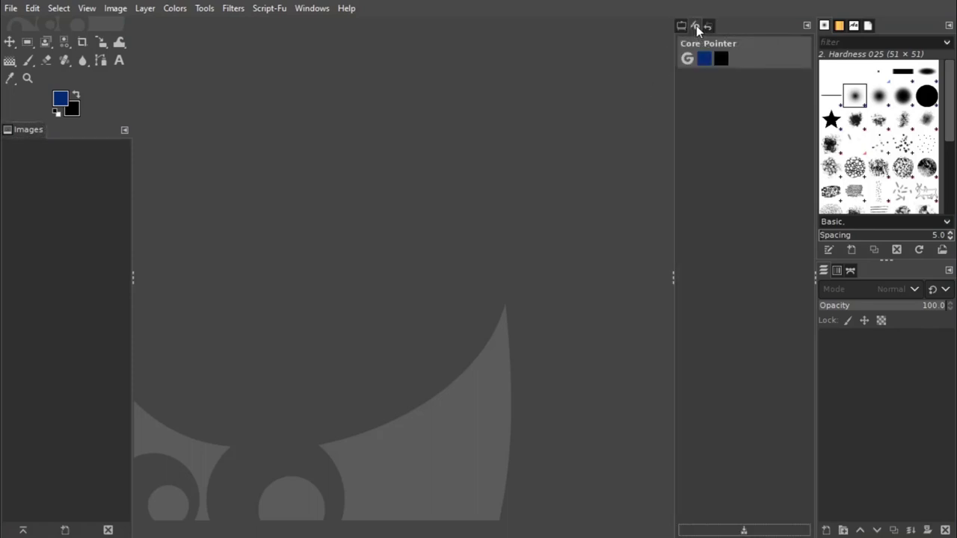
{"action": "left_click", "coordinate": [709, 27]}
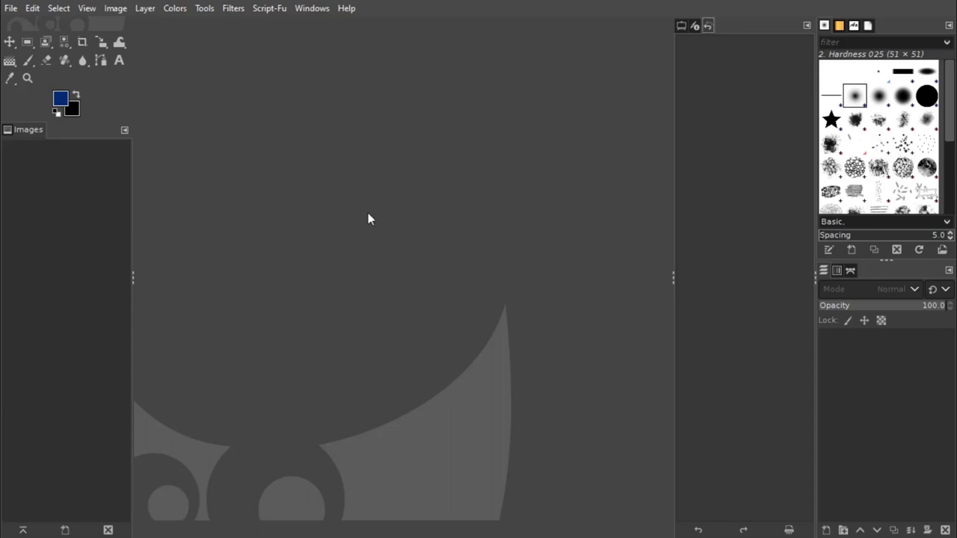
Drag the Images panel into the Tool Options column and check the tabs.
{"action": "mouse_move", "coordinate": [22, 130]}
{"action": "left_mouse_down"}
{"action": "mouse_move", "coordinate": [100, 158]}
{"action": "mouse_move", "coordinate": [724, 27]}
{"action": "left_mouse_up"}
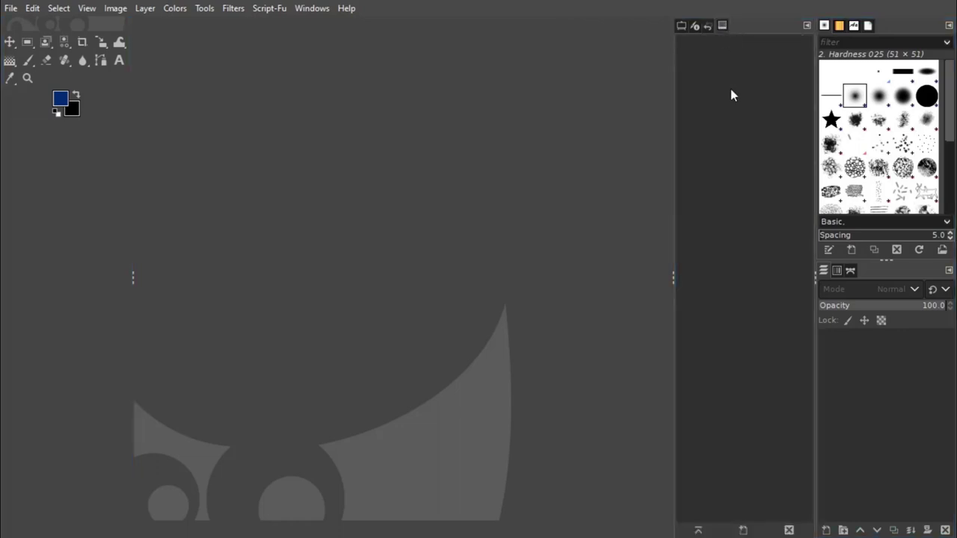
{"action": "left_click", "coordinate": [682, 27]}
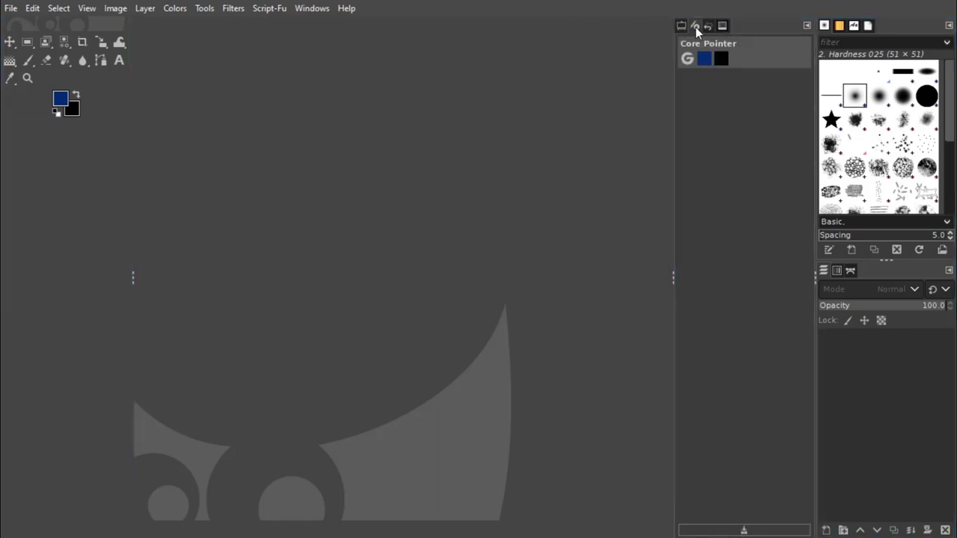
{"action": "left_click", "coordinate": [709, 26]}
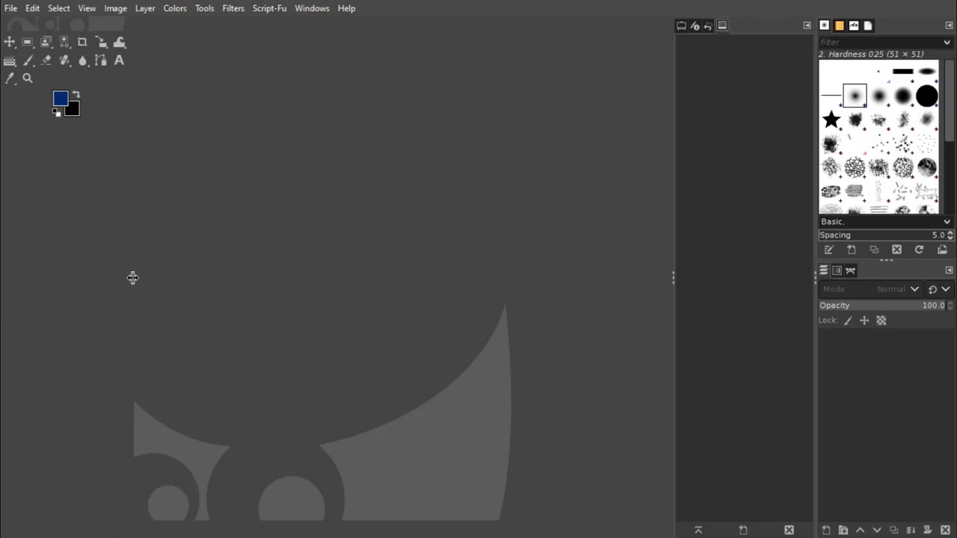
Drag the toolbox edge leftward until the tools stack in one column.
{"action": "mouse_move", "coordinate": [133, 277]}
{"action": "left_mouse_down"}
{"action": "mouse_move", "coordinate": [85, 292]}
{"action": "mouse_move", "coordinate": [125, 292]}
{"action": "left_mouse_up"}
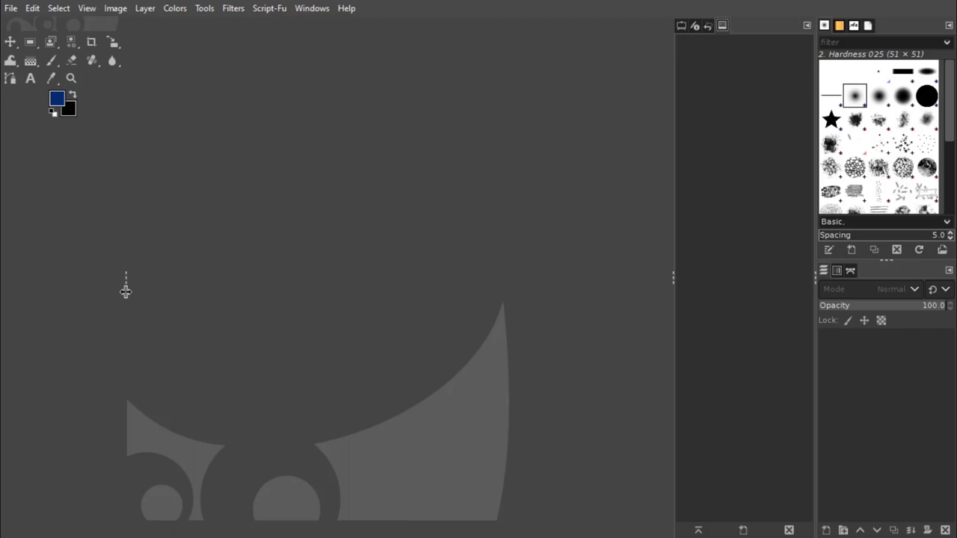
{"action": "left_click_drag", "start_coordinate": [126, 292], "coordinate": [45, 291]}
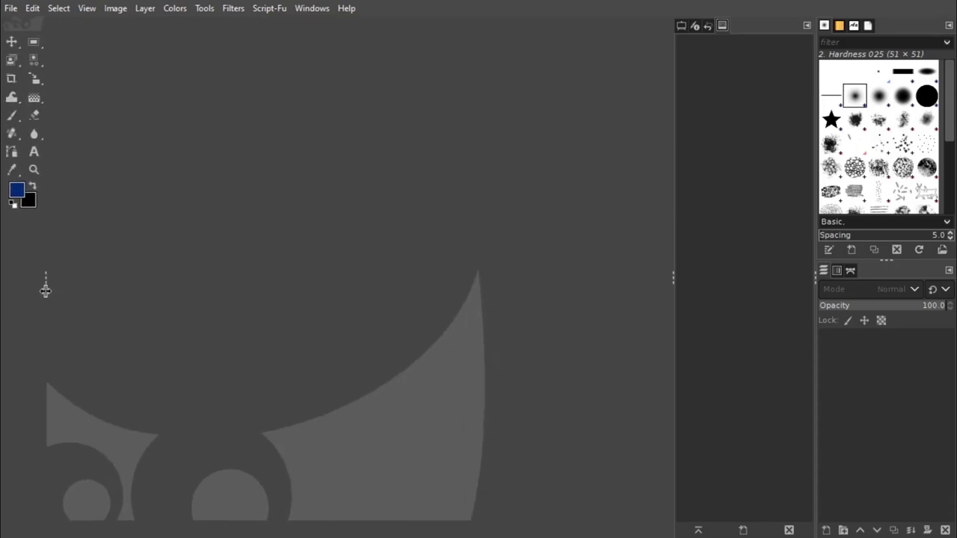
{"action": "left_click_drag", "start_coordinate": [45, 291], "coordinate": [30, 291]}
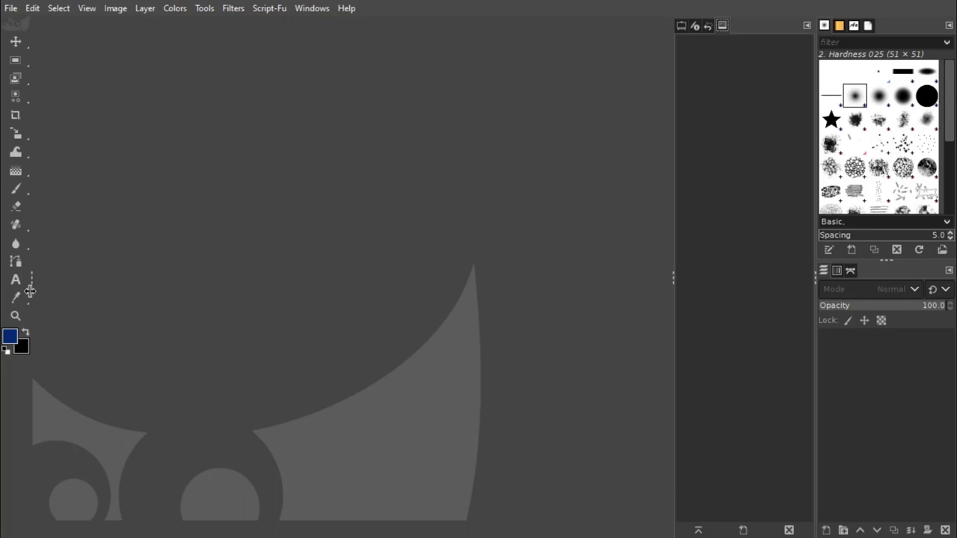
{"action": "mouse_move", "coordinate": [30, 291]}
{"action": "left_mouse_down"}
{"action": "mouse_move", "coordinate": [68, 289]}
{"action": "mouse_move", "coordinate": [27, 290]}
{"action": "left_mouse_up"}
Create a new blank white 1920 × 1080 px image from File > New.
{"action": "left_click", "coordinate": [13, 9]}
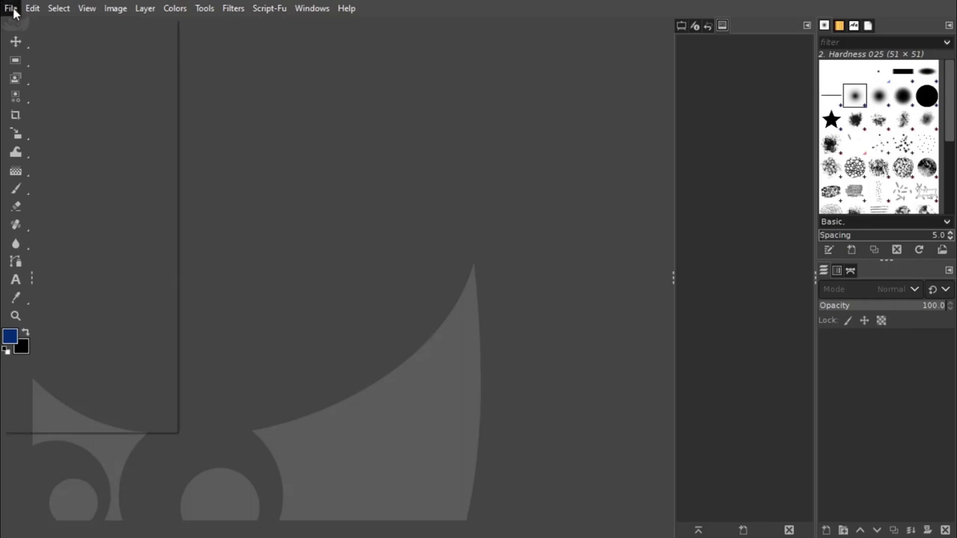
{"action": "left_click", "coordinate": [56, 28]}
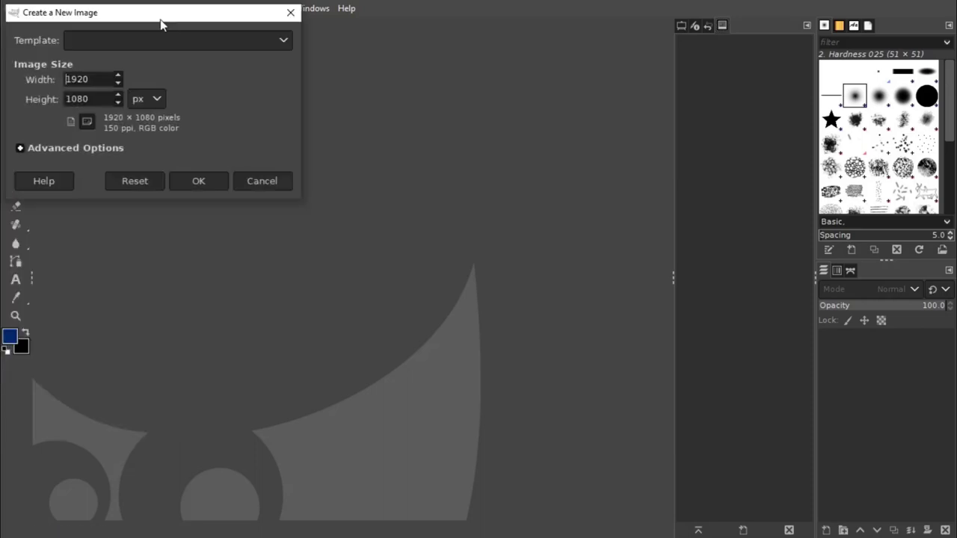
{"action": "left_click_drag", "start_coordinate": [160, 11], "coordinate": [378, 152]}
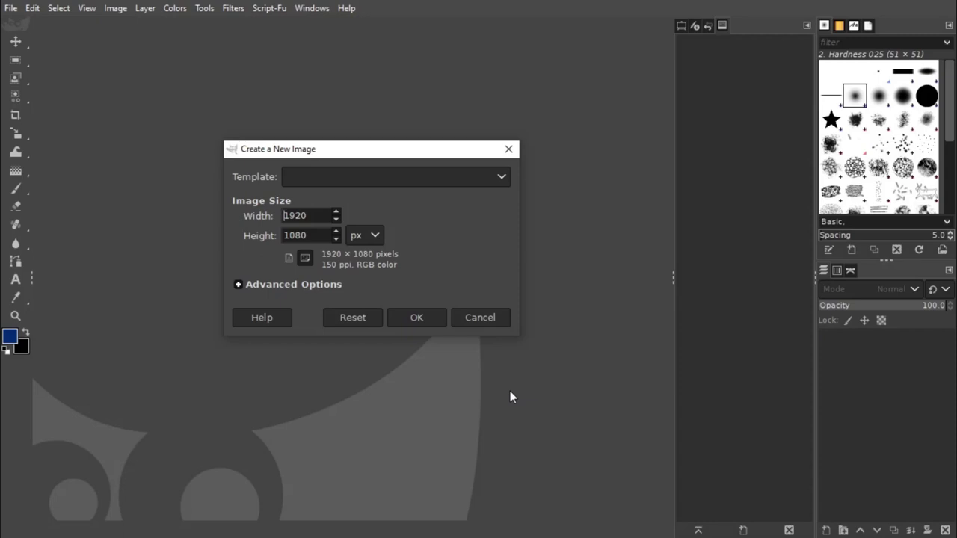
{"action": "left_click", "coordinate": [434, 320]}
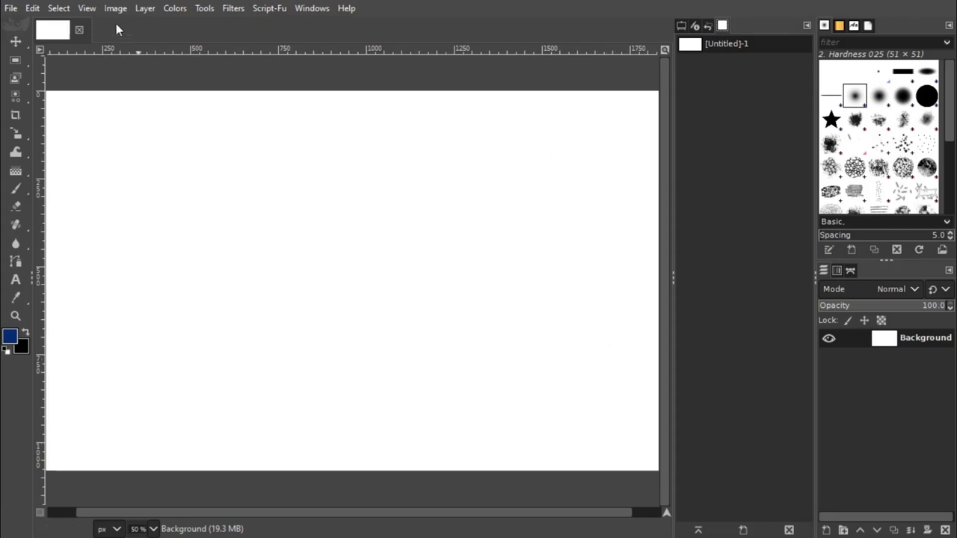
Zoom to fit the whole image in the window and show the Tool Options tab.
{"action": "left_click", "coordinate": [87, 9]}
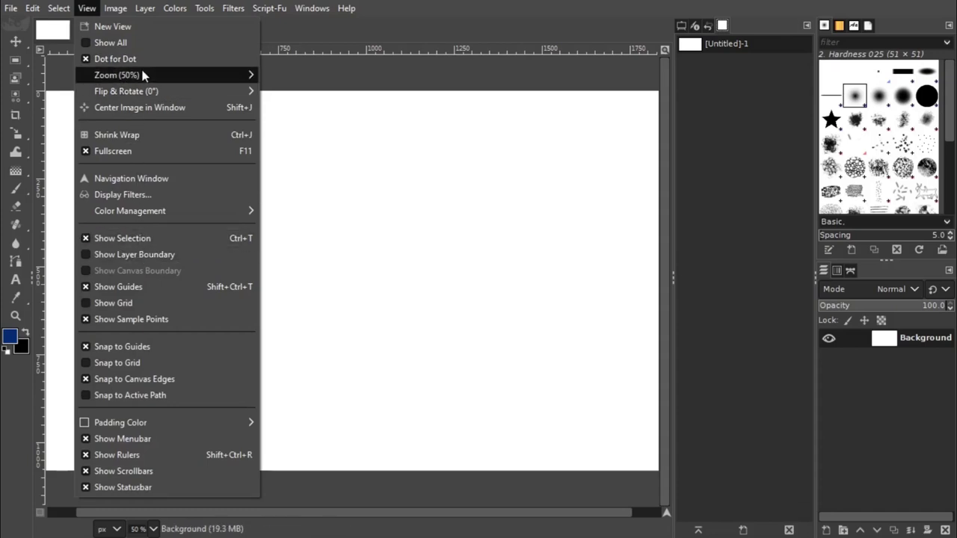
{"action": "mouse_move", "coordinate": [117, 75]}
{"action": "left_click", "coordinate": [335, 127]}
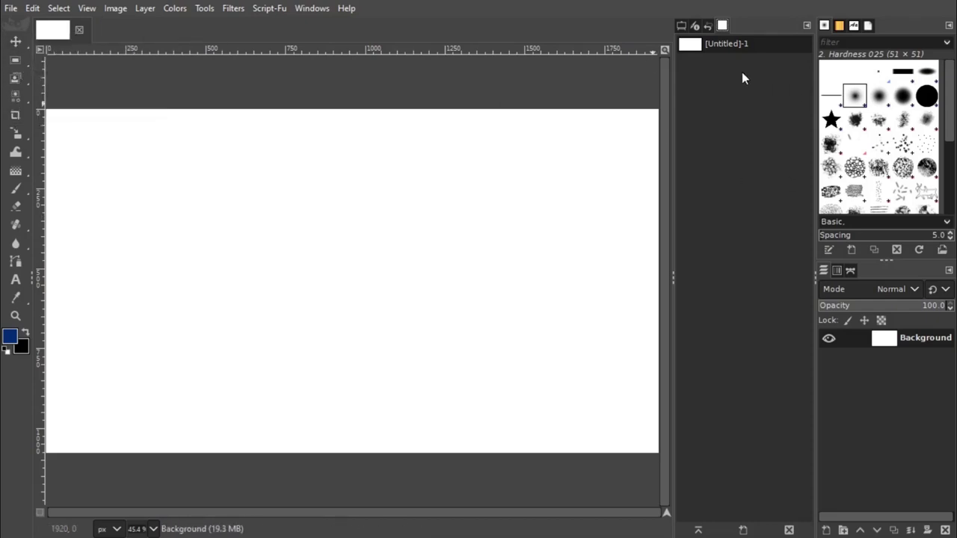
{"action": "left_click", "coordinate": [682, 26]}
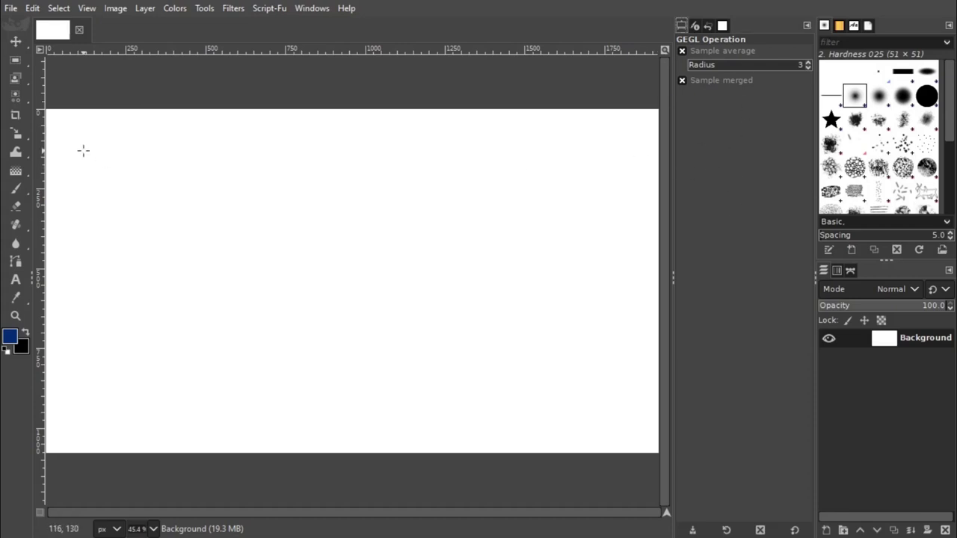
Select the Move tool so its options appear in the Tool Options panel.
{"action": "left_click", "coordinate": [15, 44]}
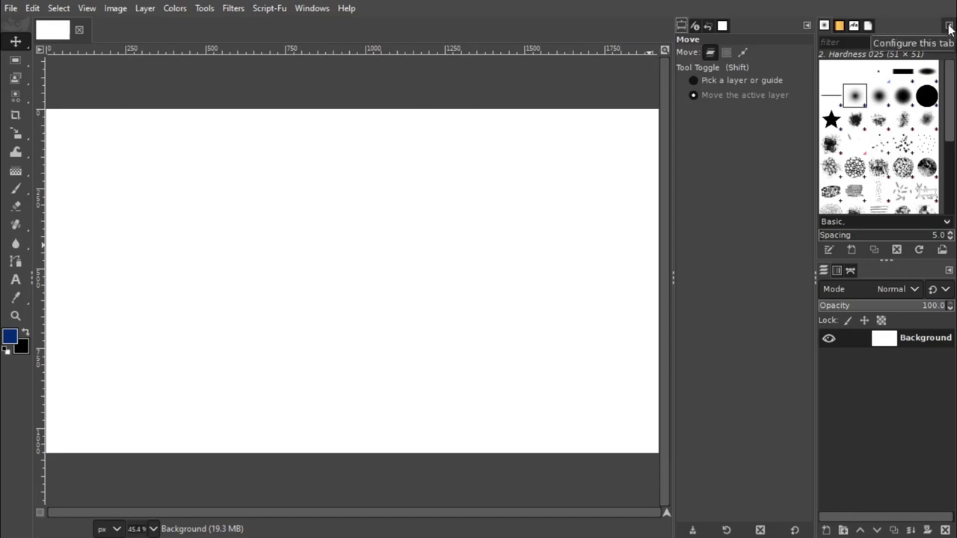
Add a Colors tab to the brushes dock via Add Tab > Colors.
{"action": "left_click", "coordinate": [949, 29]}
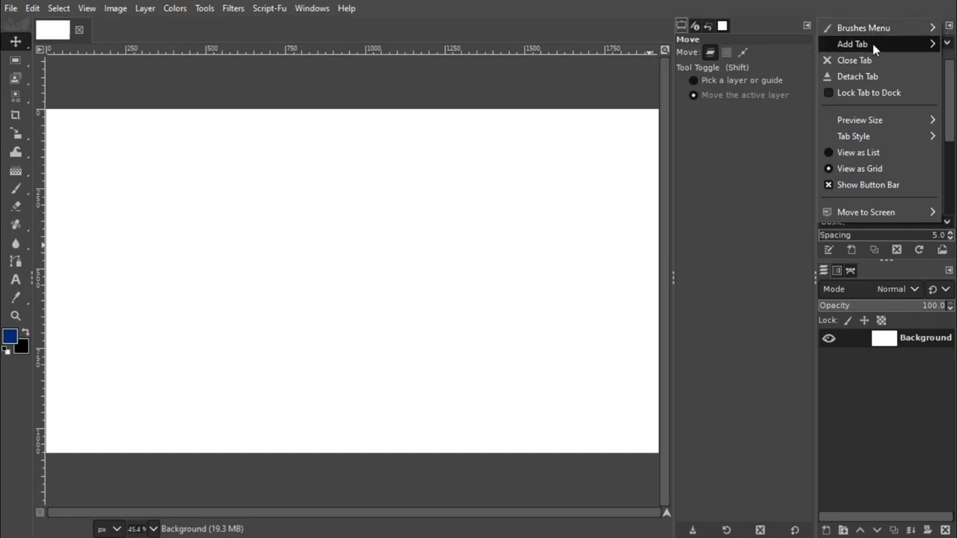
{"action": "mouse_move", "coordinate": [853, 44]}
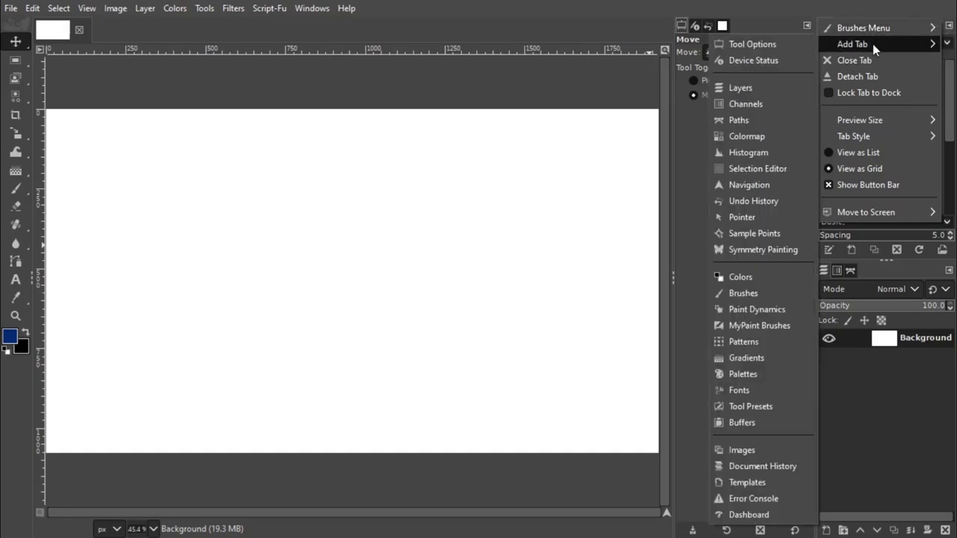
{"action": "left_click", "coordinate": [765, 278]}
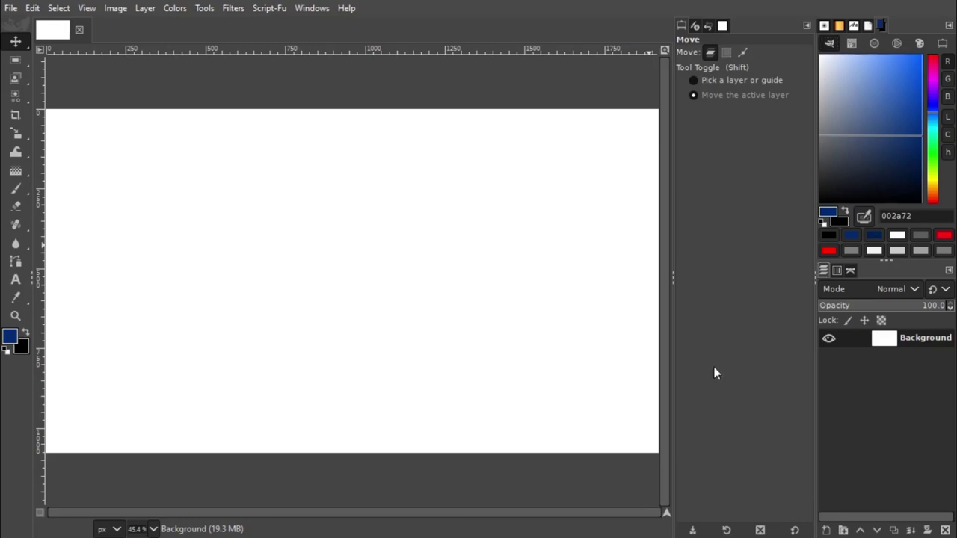
{"action": "left_click", "coordinate": [837, 271]}
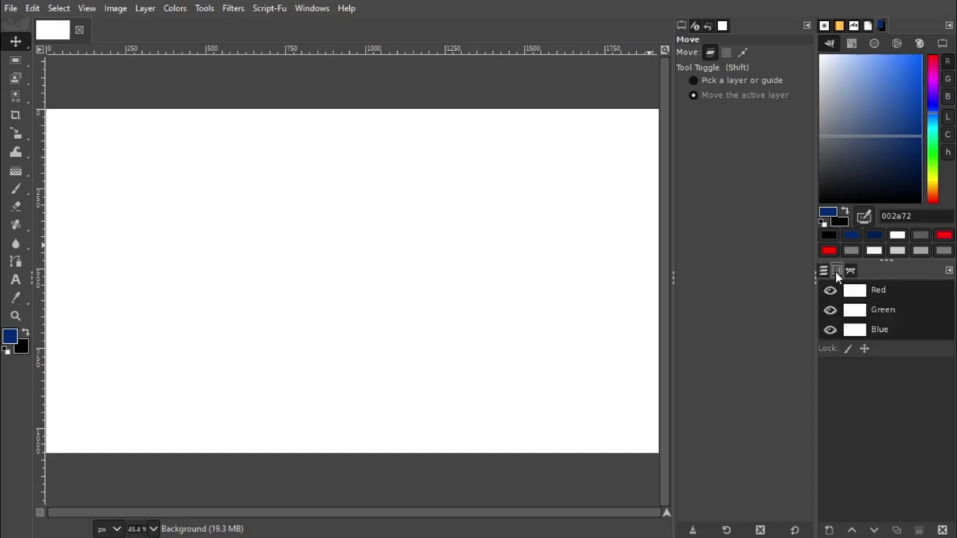
{"action": "left_click", "coordinate": [851, 272]}
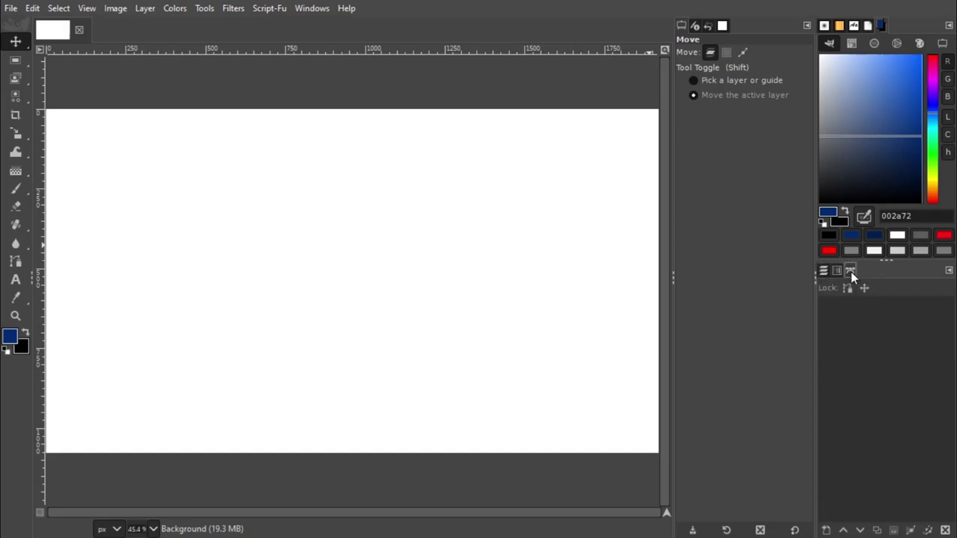
{"action": "key", "text": "ctrl+l"}
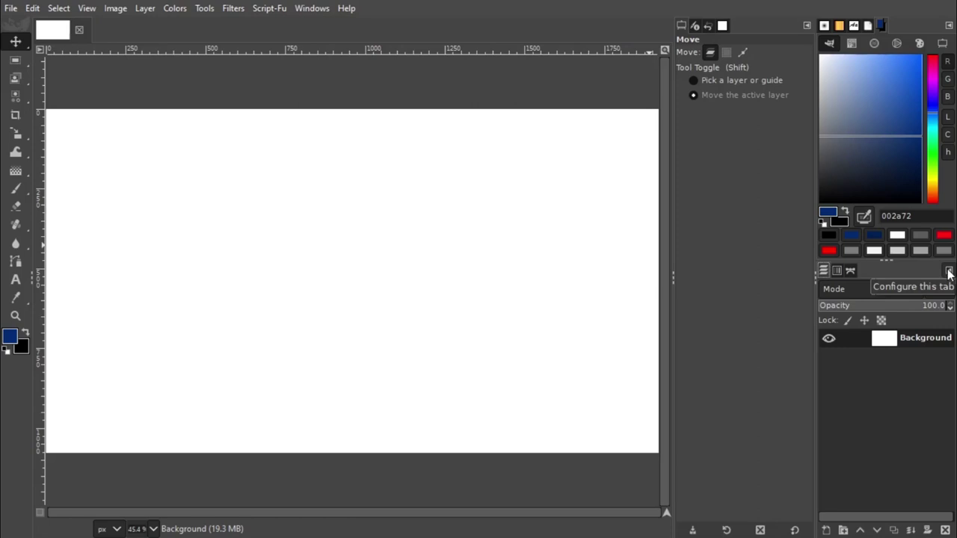
Set the Text tab style on the Layers, Channels and Paths tabs, then return to Layers.
{"action": "left_click", "coordinate": [949, 273]}
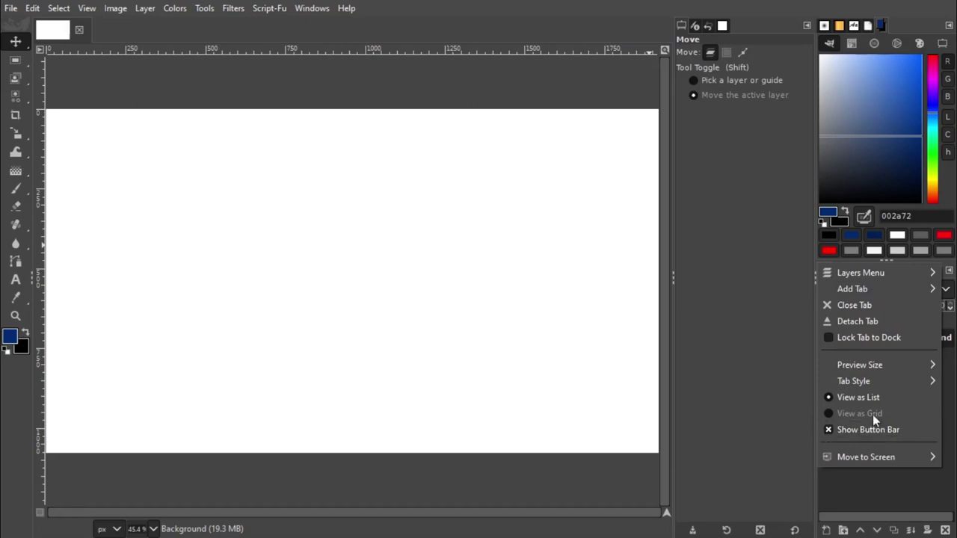
{"action": "mouse_move", "coordinate": [853, 381]}
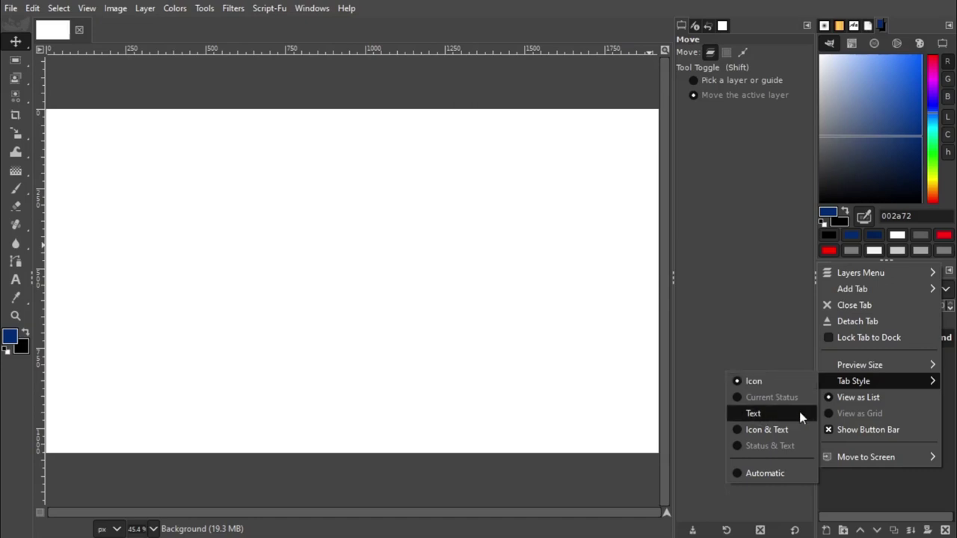
{"action": "left_click", "coordinate": [759, 414]}
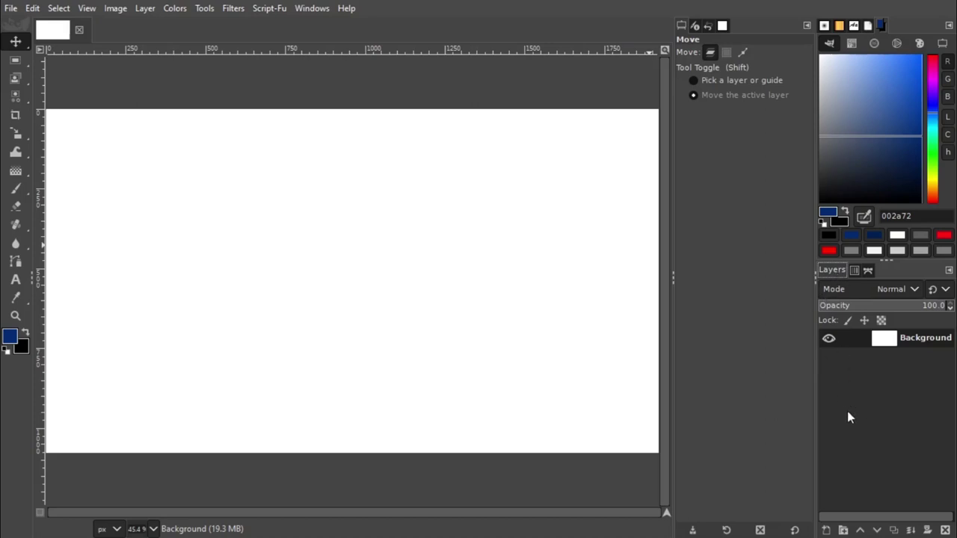
{"action": "left_click", "coordinate": [856, 271]}
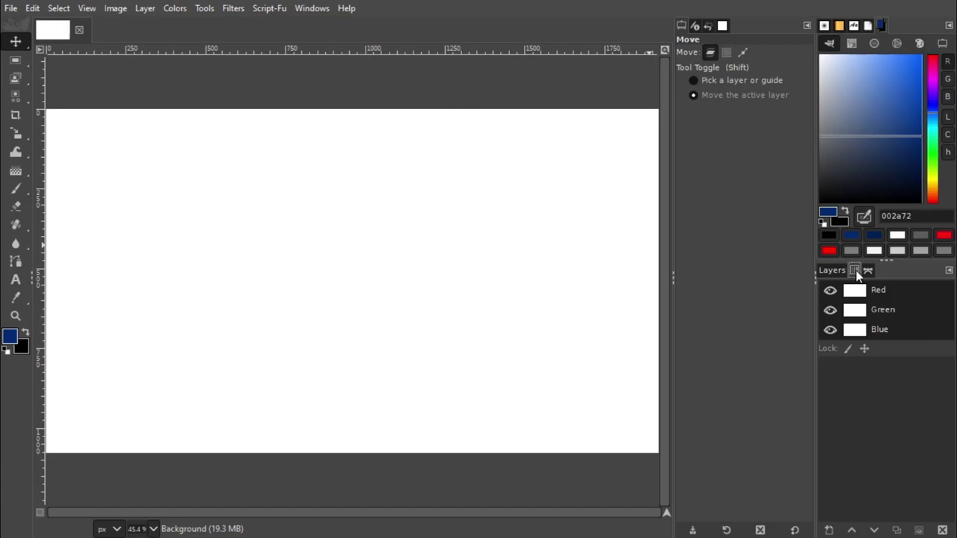
{"action": "left_click", "coordinate": [948, 272]}
{"action": "mouse_move", "coordinate": [854, 381]}
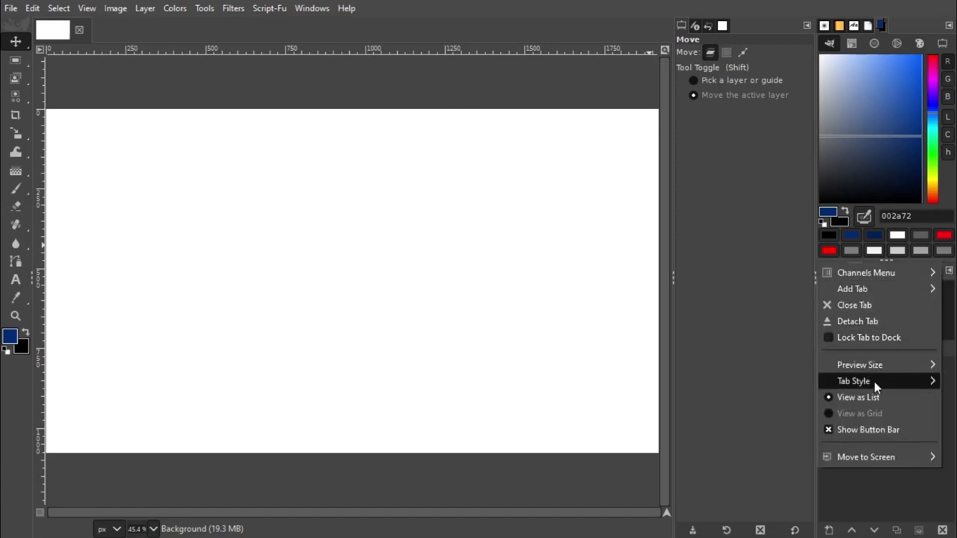
{"action": "left_click", "coordinate": [752, 413]}
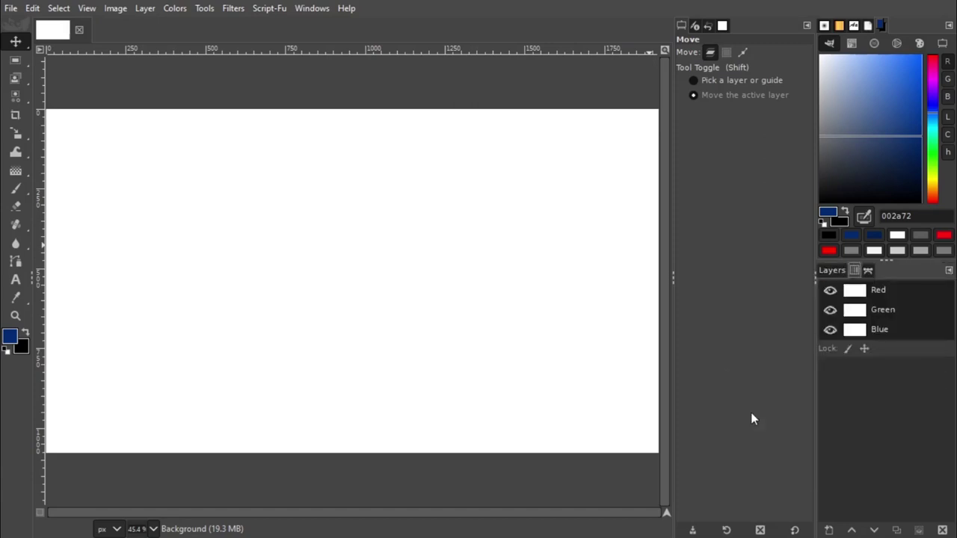
{"action": "left_click", "coordinate": [895, 270]}
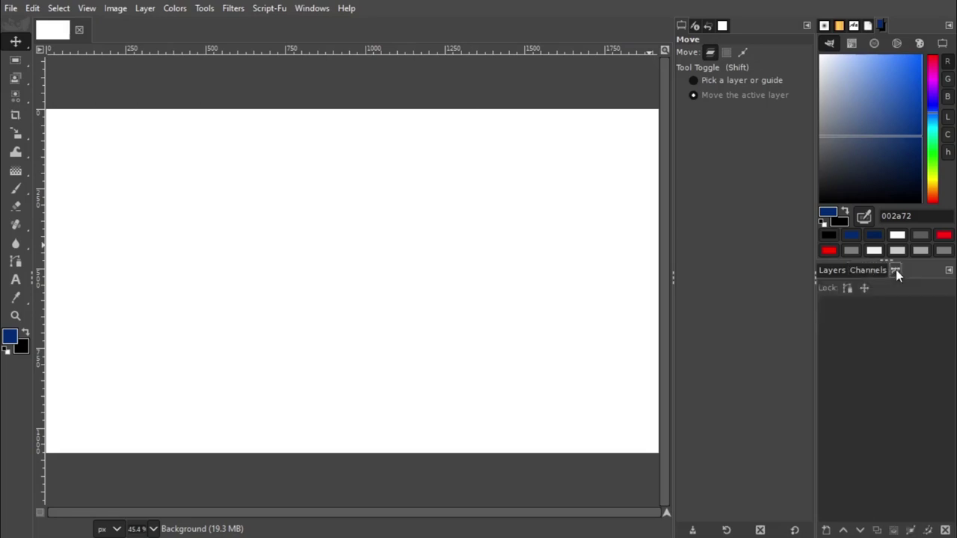
{"action": "left_click", "coordinate": [949, 271]}
{"action": "mouse_move", "coordinate": [854, 382]}
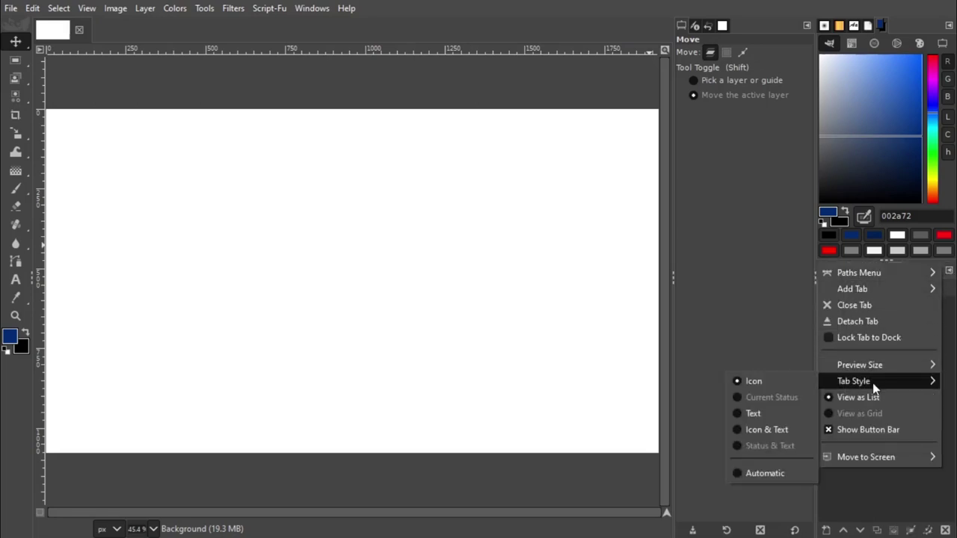
{"action": "left_click", "coordinate": [758, 413]}
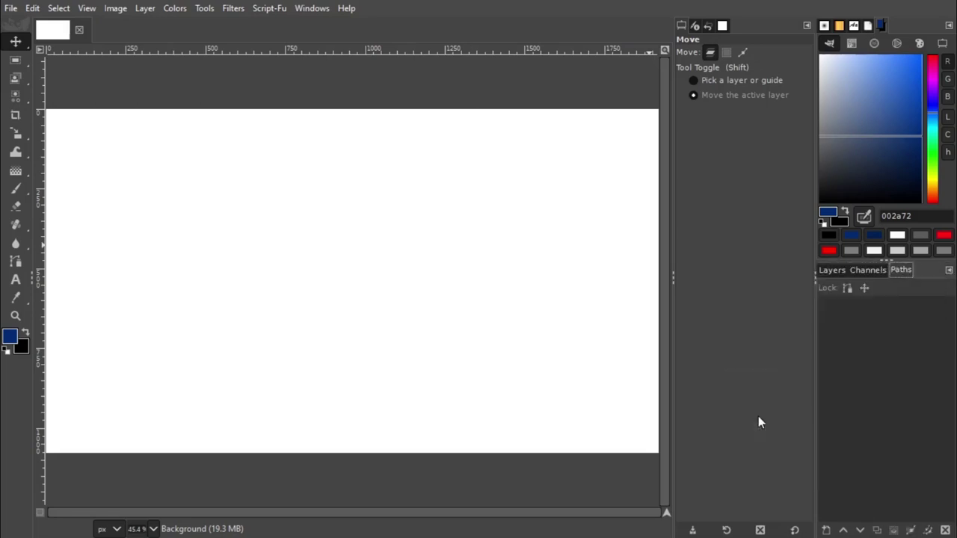
{"action": "left_click", "coordinate": [833, 270]}
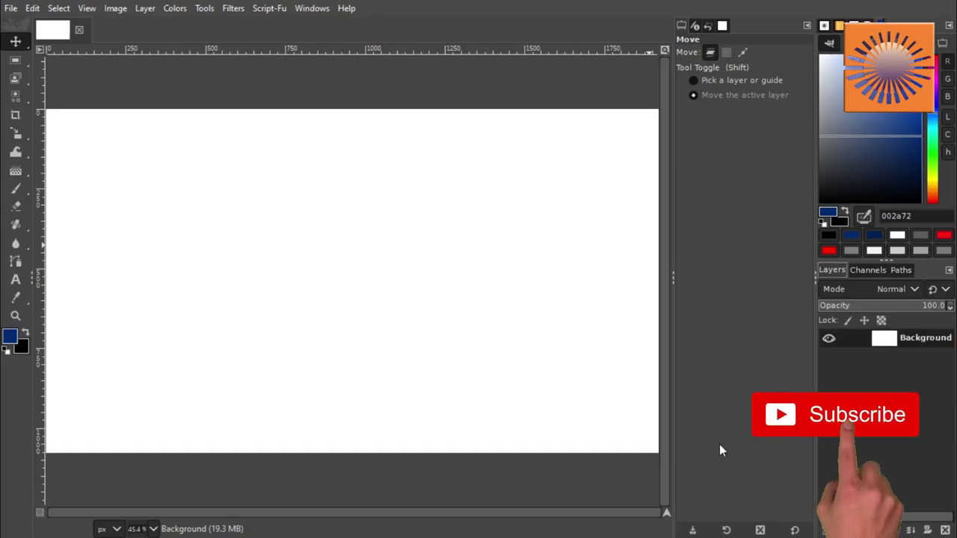